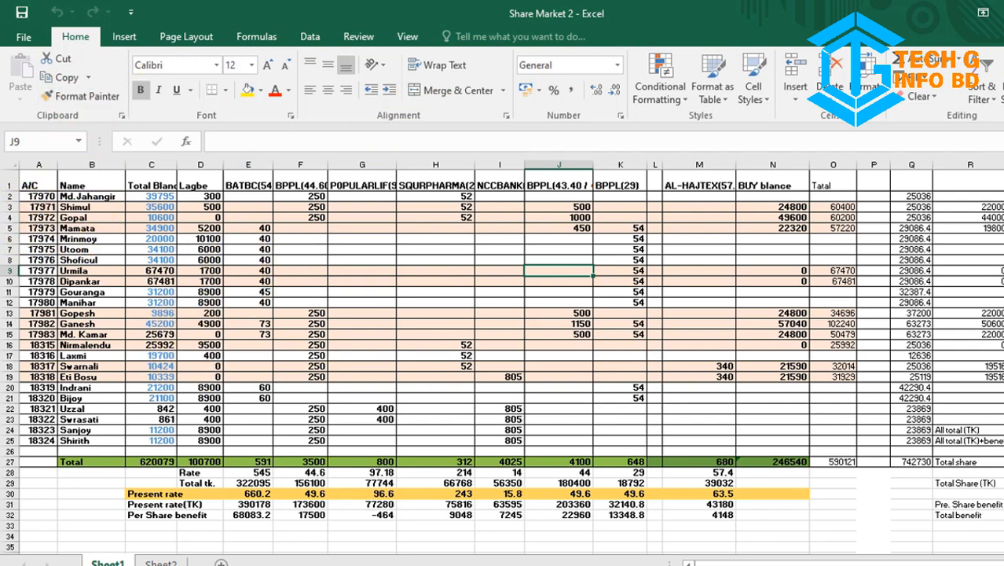
Step: Close the Share Market 2 workbook, then the Share Market folder window, using Alt+F4
key(alt+F4)
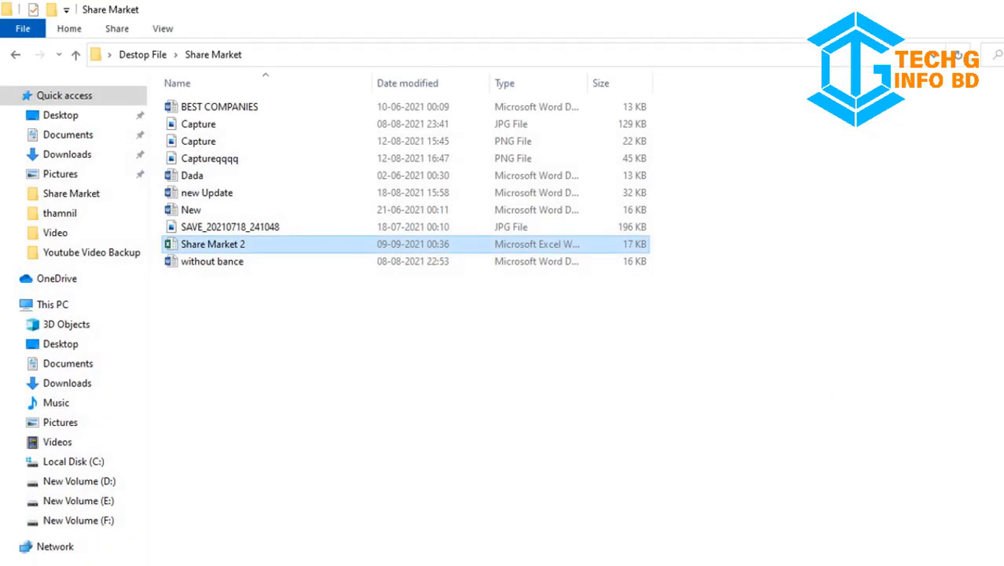
key(alt+F4)
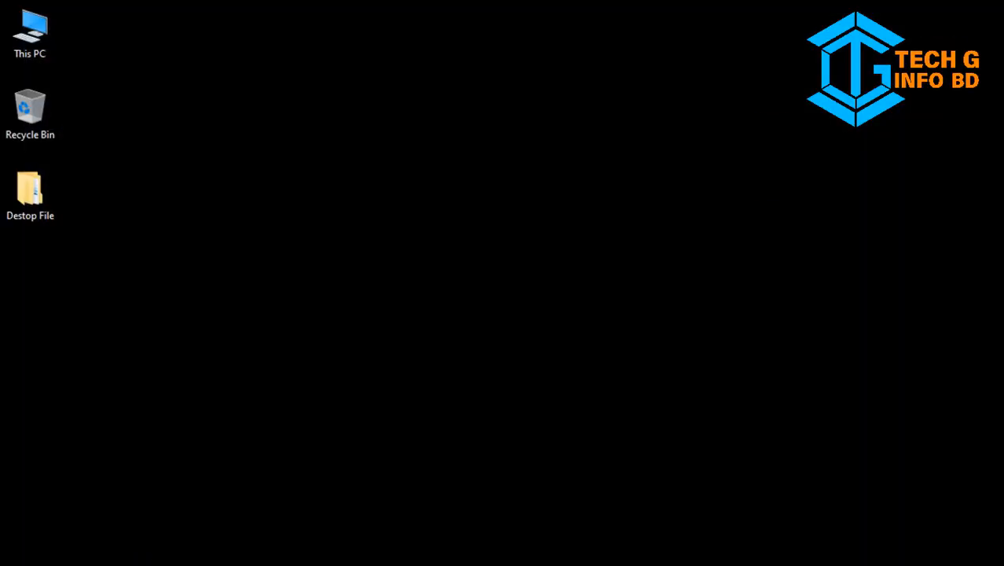
Step: Launch Excel 2016 from the Start menu's Top apps and create a blank workbook
click(106, 560)
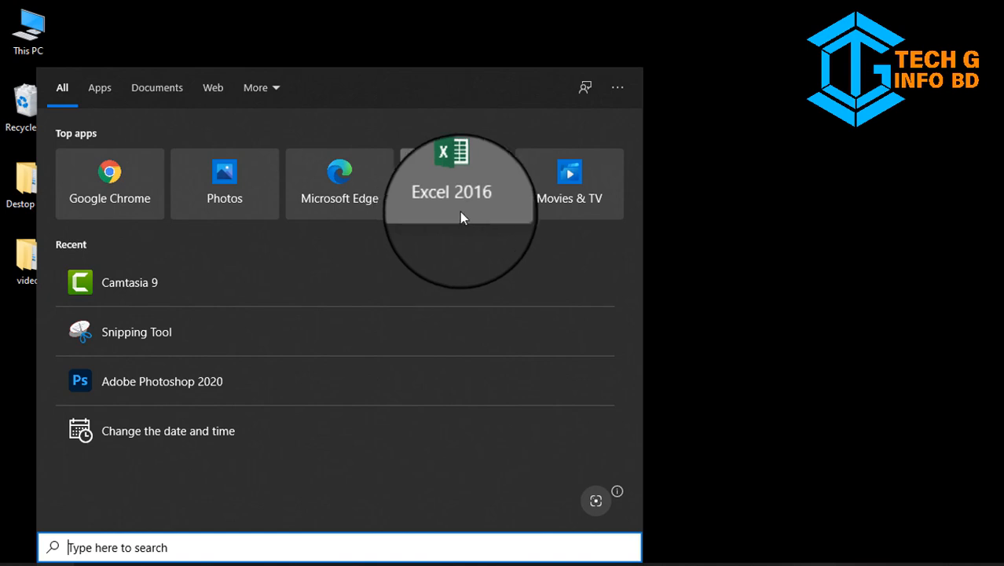
click(464, 208)
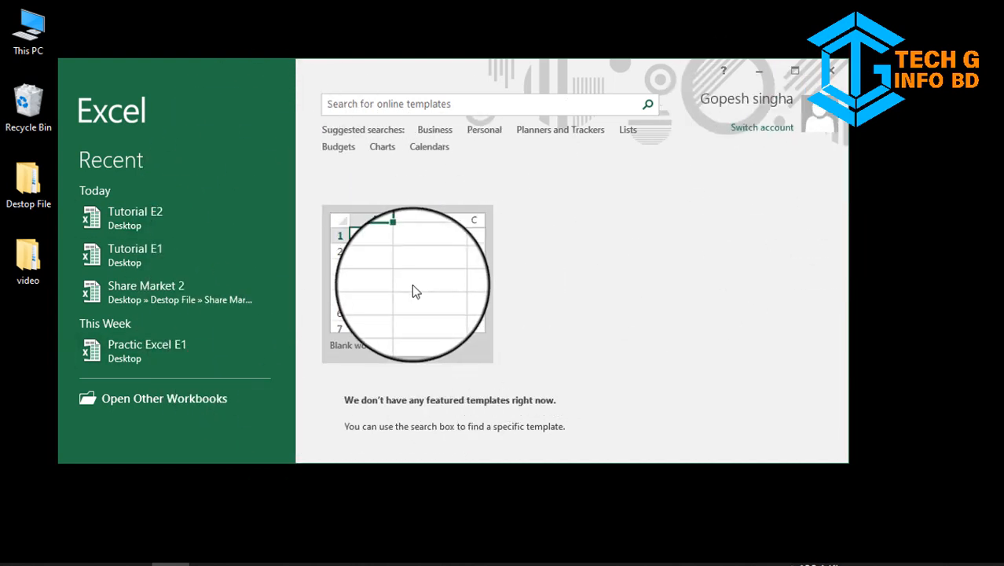
click(419, 333)
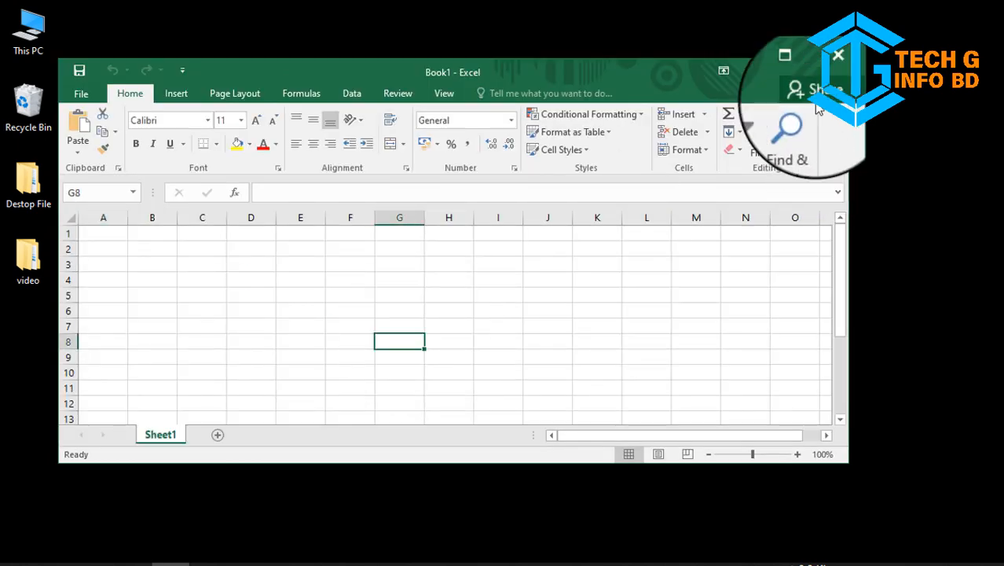
Step: Maximize the Book1 window and move through cells A1, B1, C1, D1, C2, B3 and A4
click(796, 74)
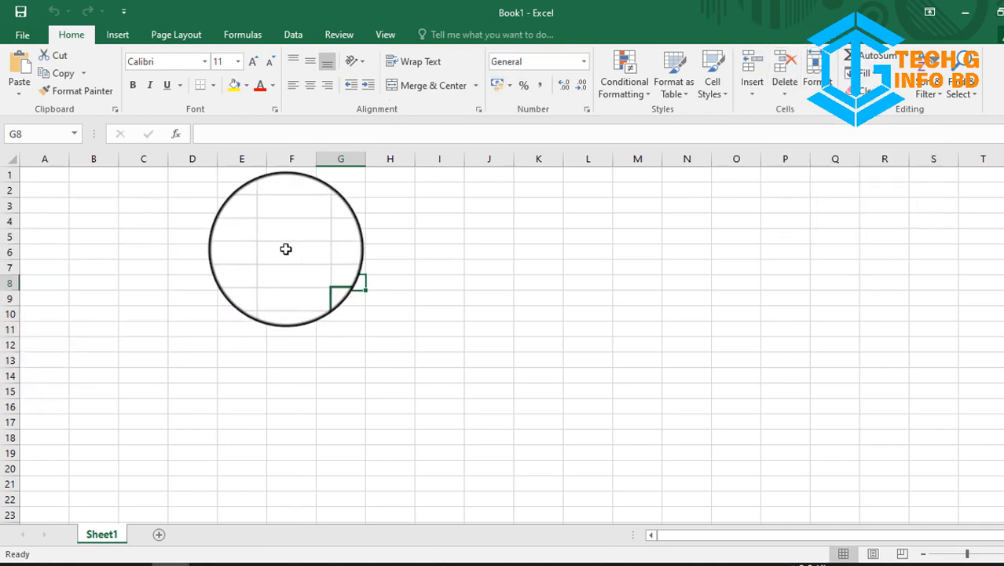
click(45, 195)
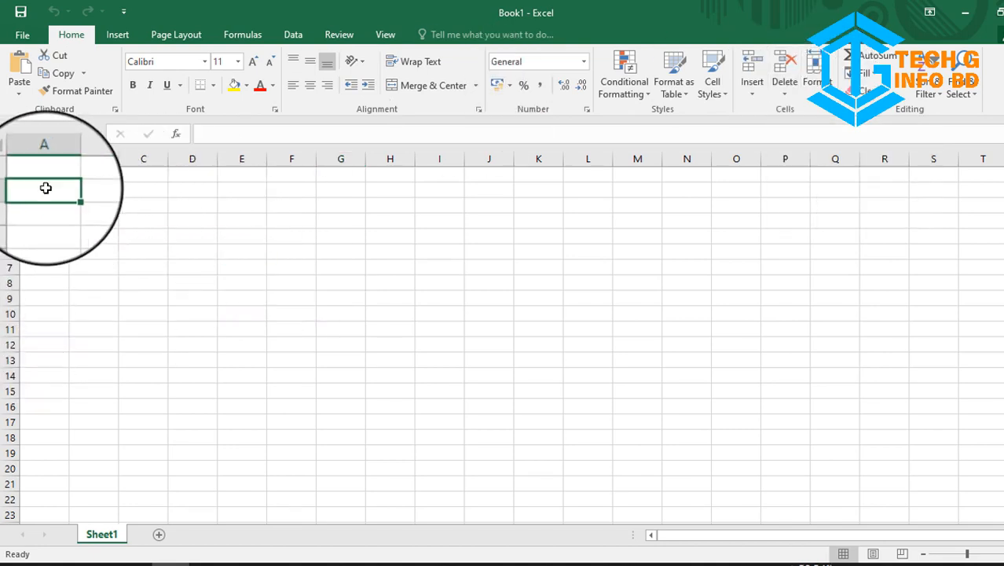
click(88, 177)
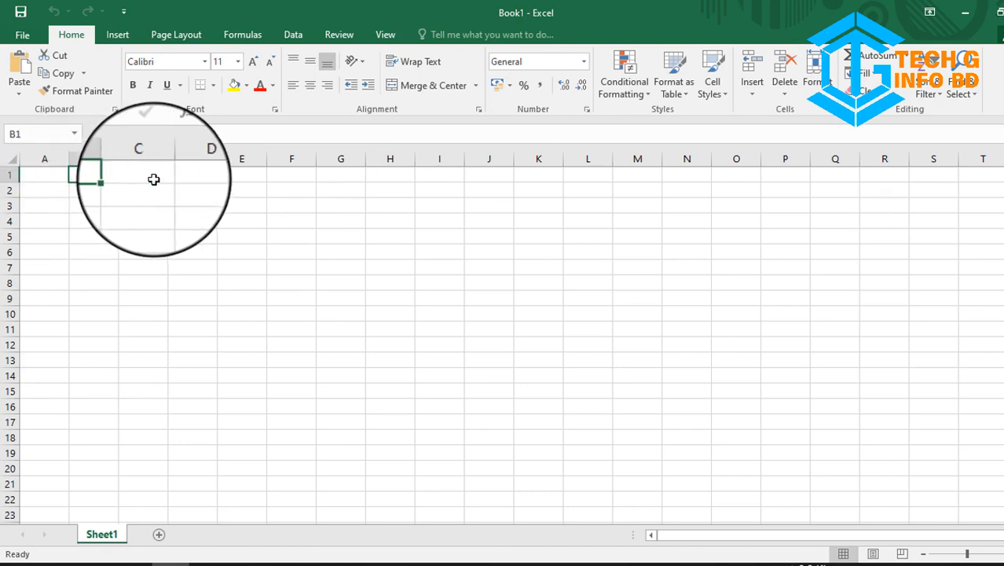
click(152, 179)
click(202, 179)
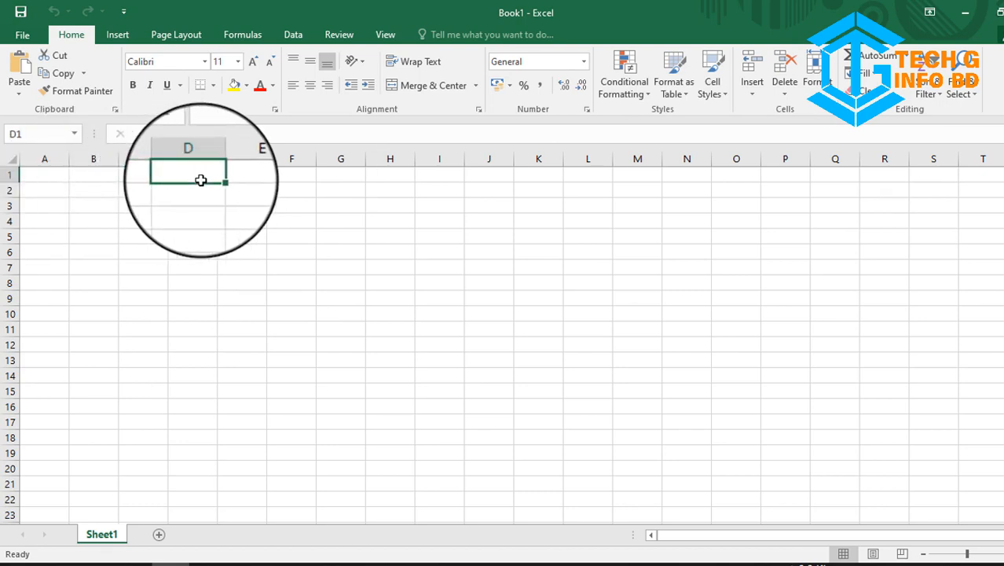
click(158, 191)
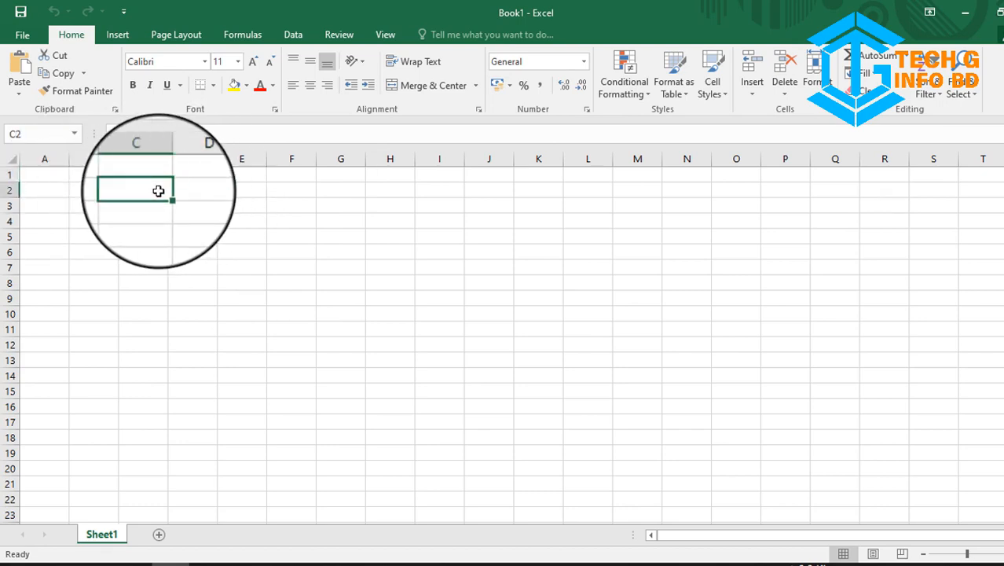
click(88, 203)
click(44, 217)
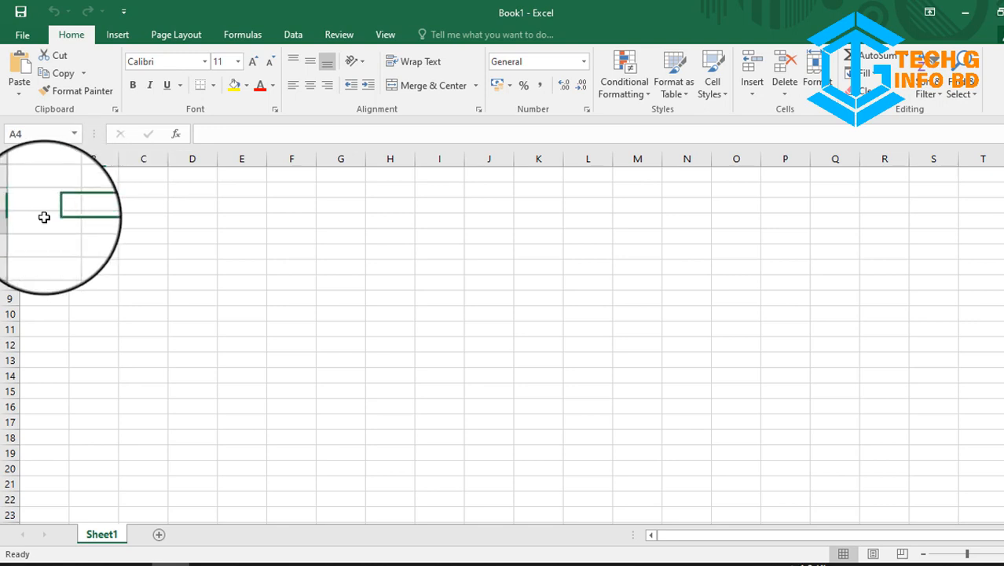
Step: Select column A, then visit B2, D3, A1, F8, D8, E13 and I14, noting the Name Box address
click(44, 158)
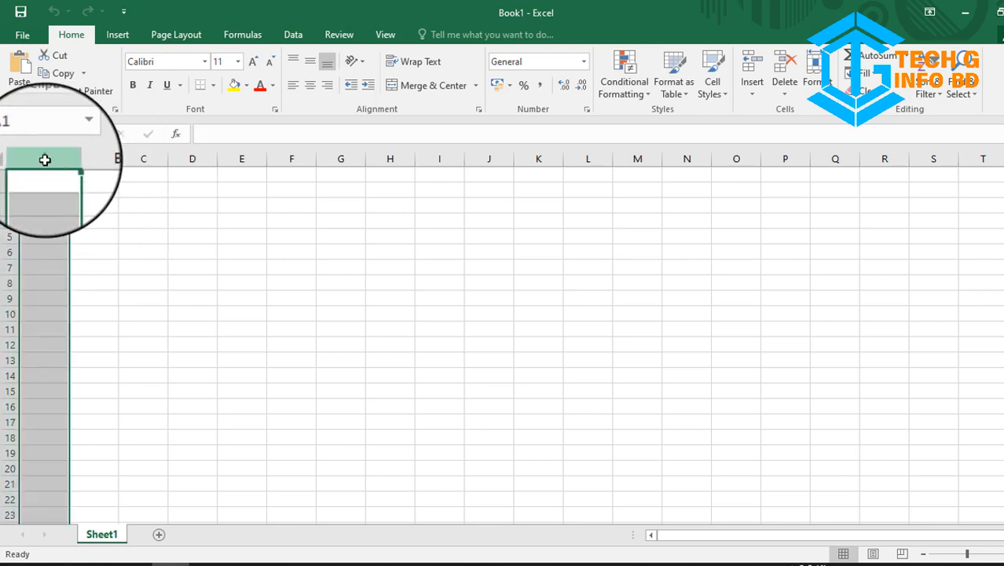
click(83, 186)
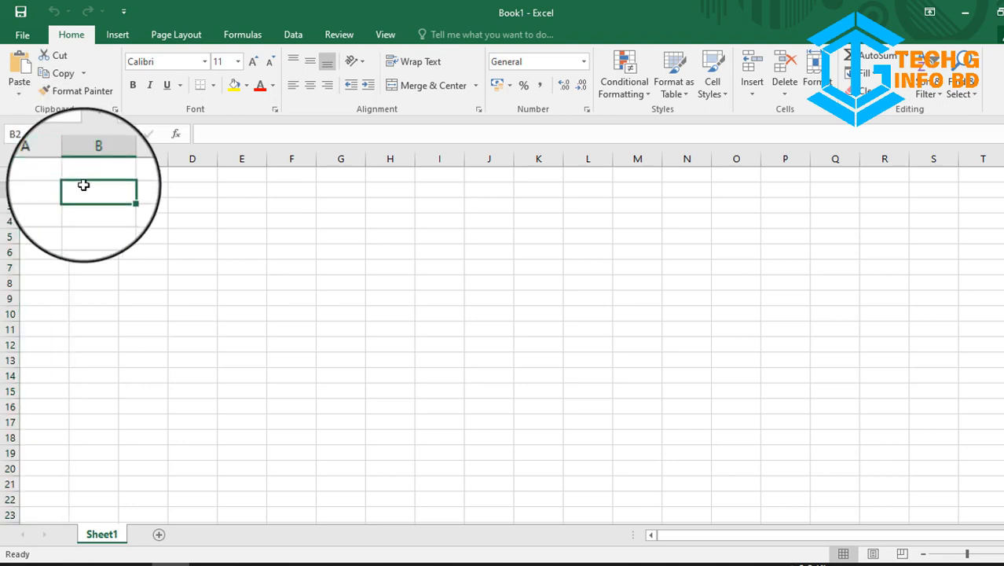
click(174, 206)
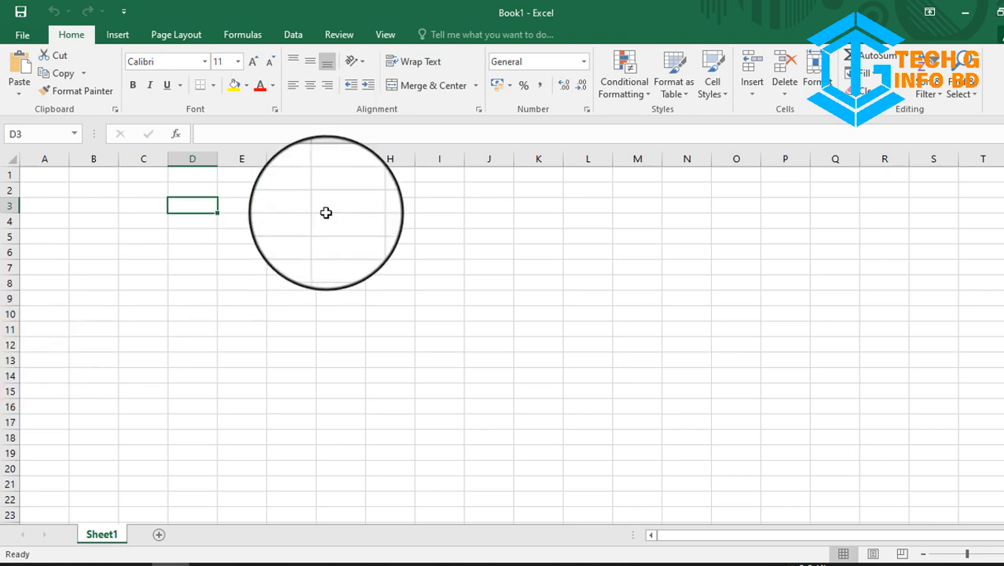
click(47, 177)
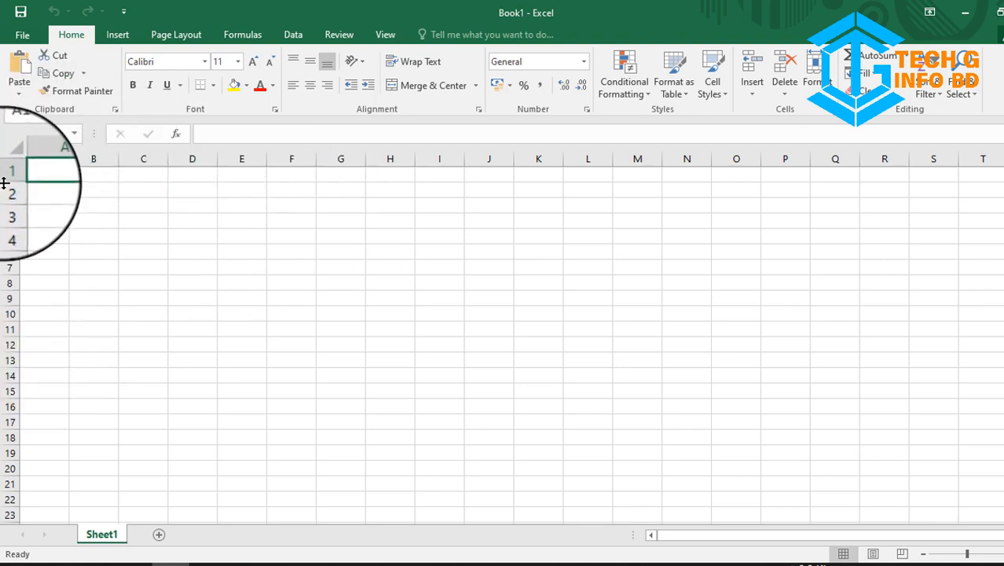
click(272, 287)
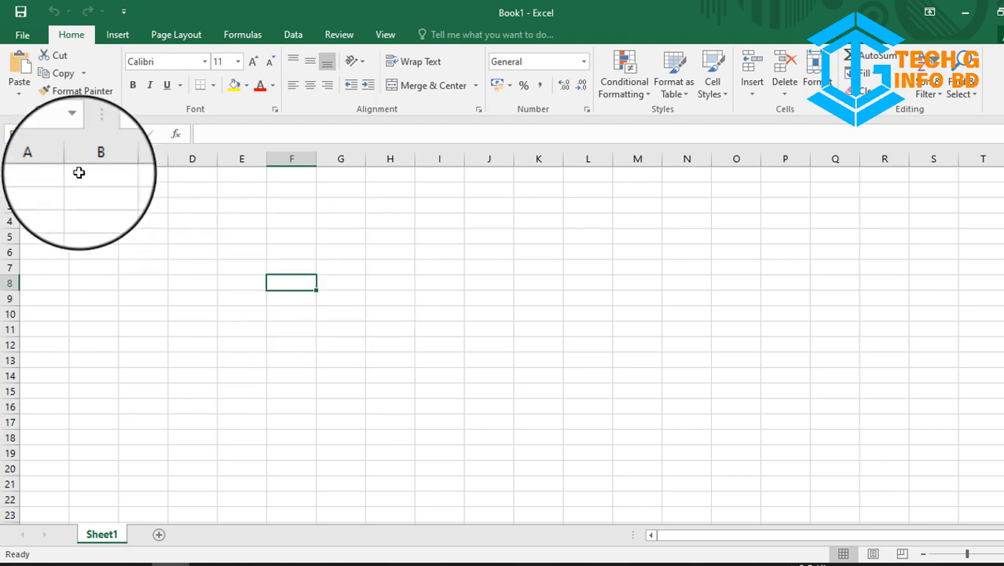
click(39, 135)
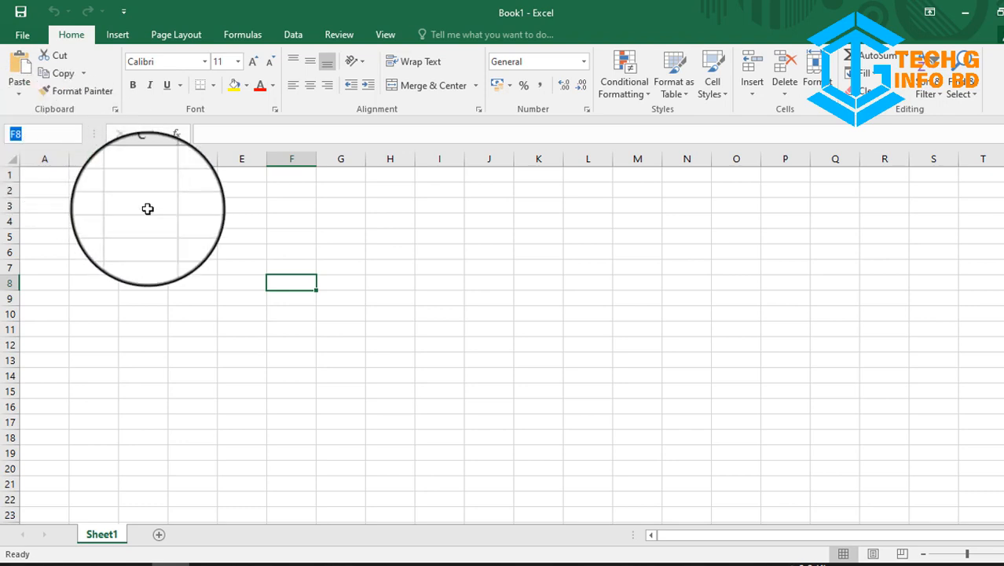
click(207, 278)
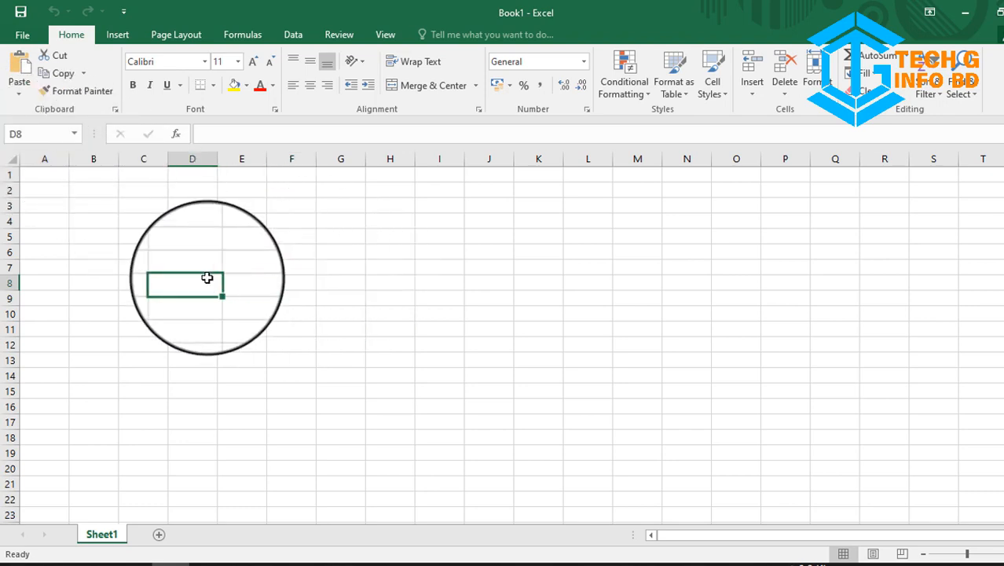
double_click(233, 356)
click(429, 378)
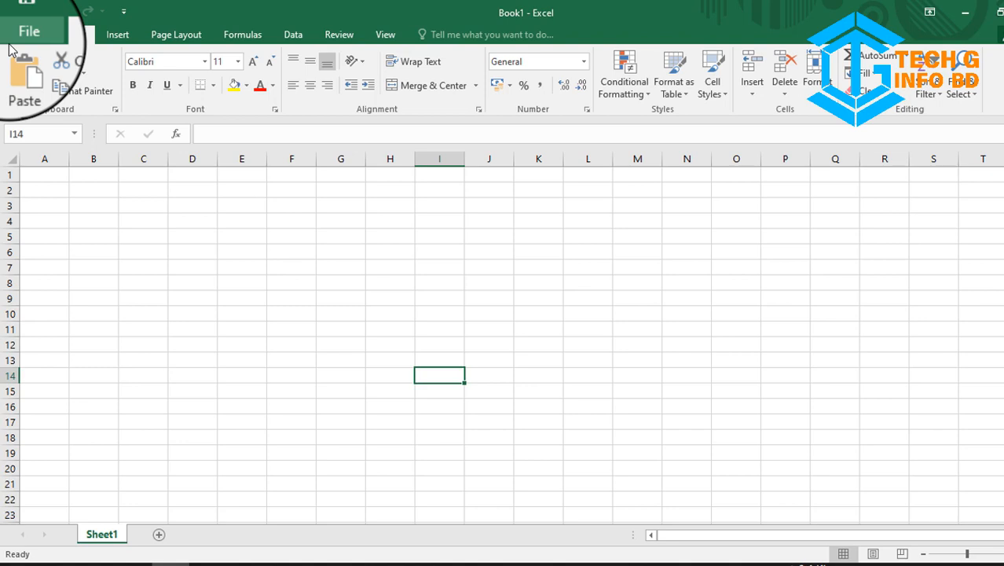
Step: Save the workbook to the Desktop as 'Excel Tutorial E1' in Excel Workbook format
click(10, 44)
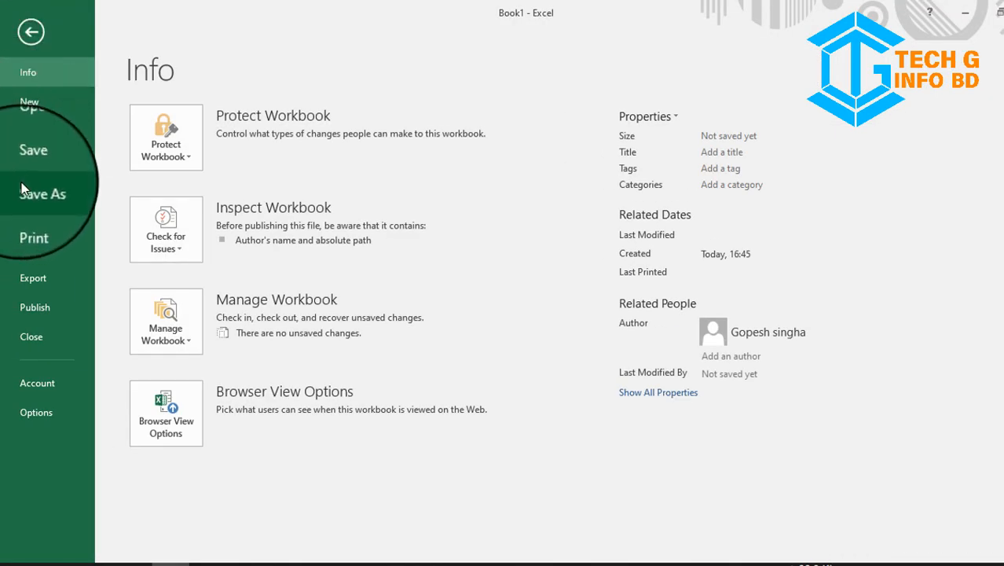
click(77, 200)
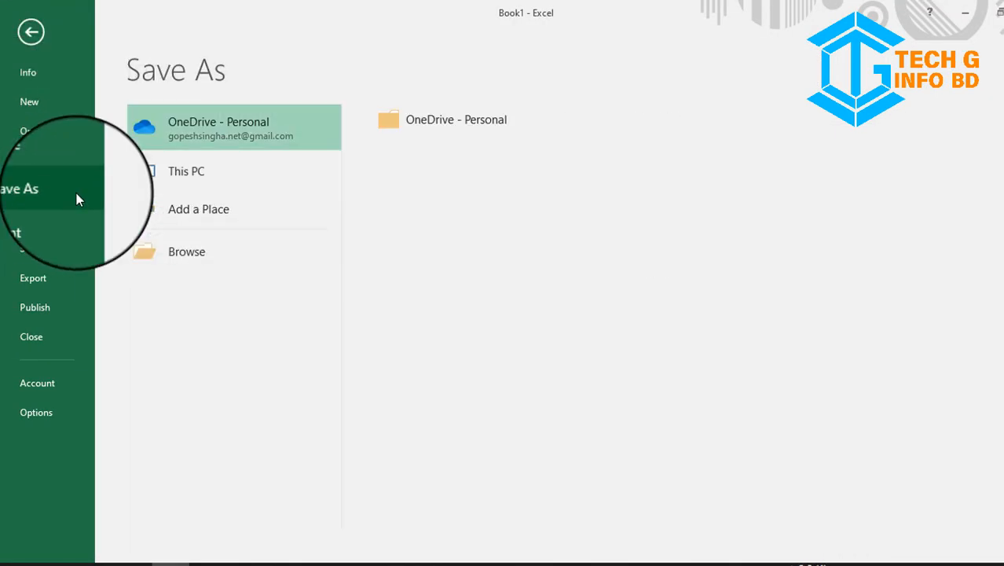
click(190, 172)
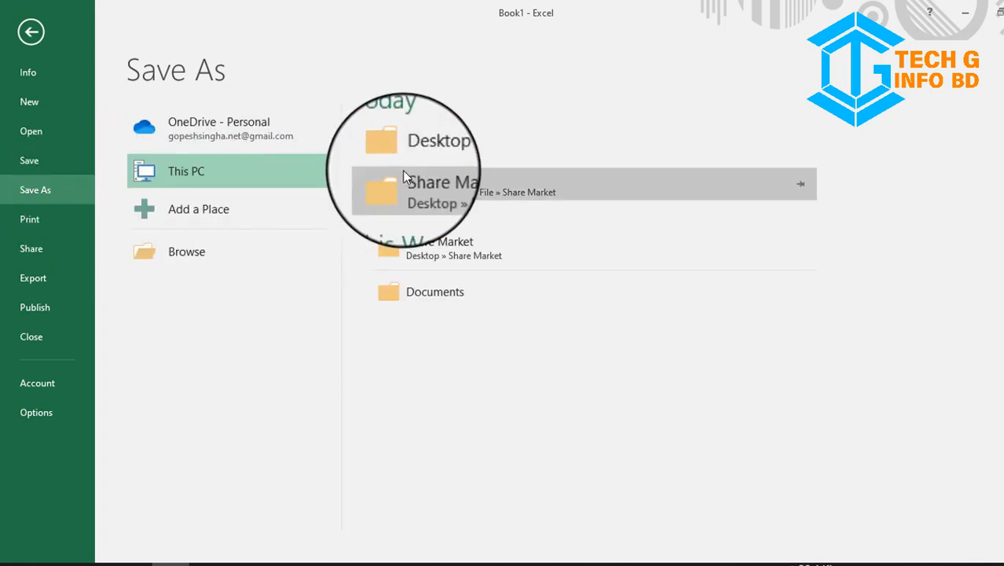
click(439, 152)
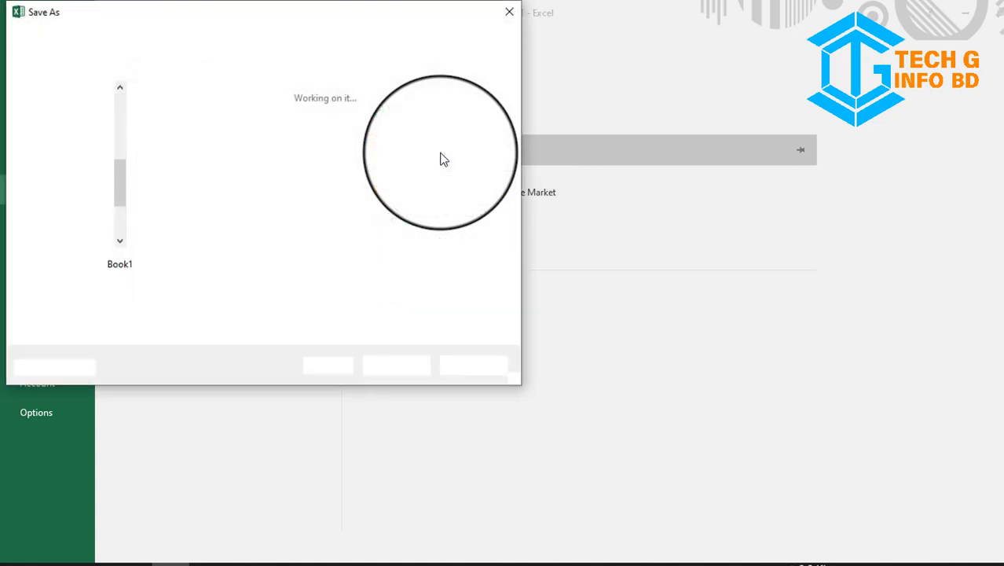
double_click(193, 267)
key(BackSpace)
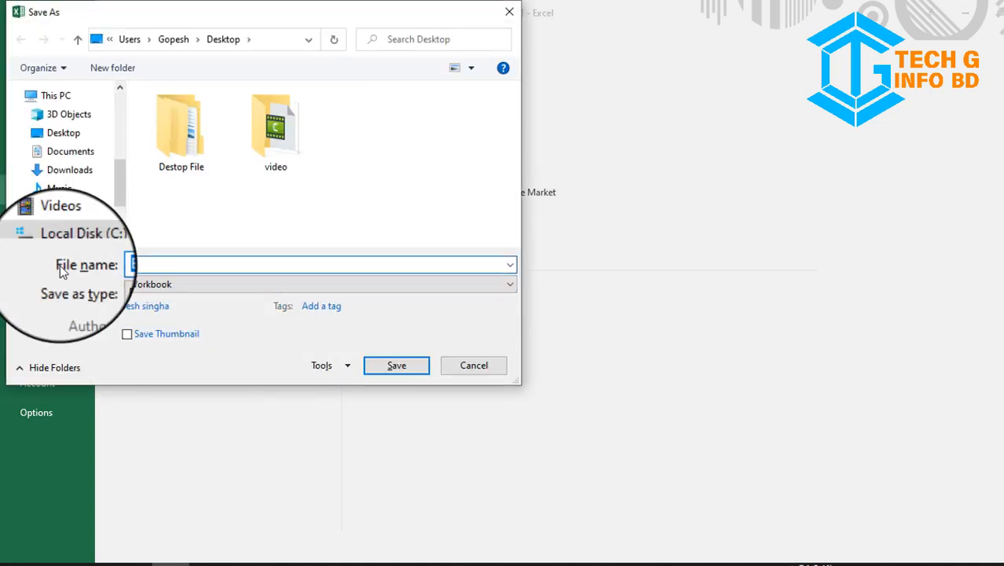
text(Excel Tuto)
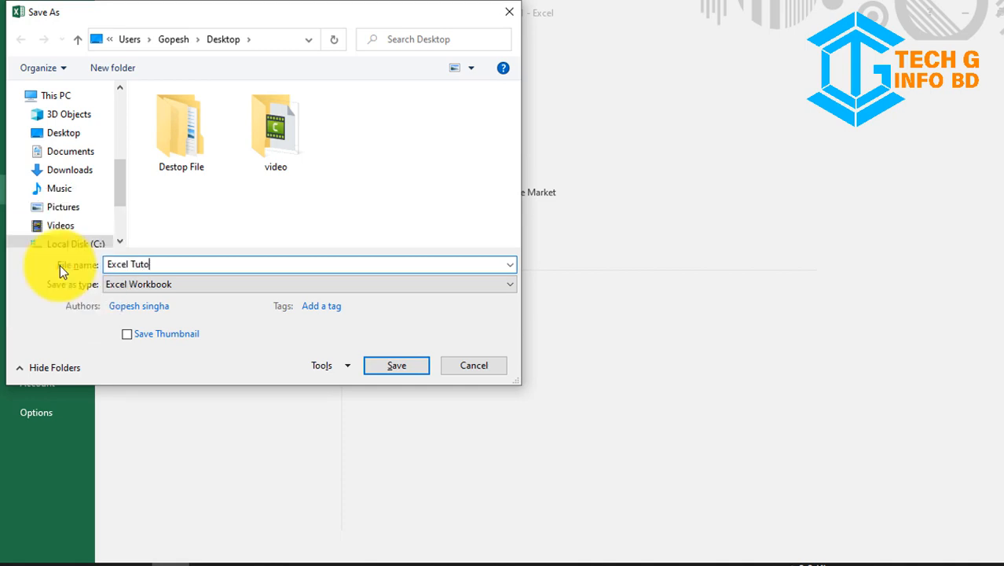
text(rial E1)
click(155, 279)
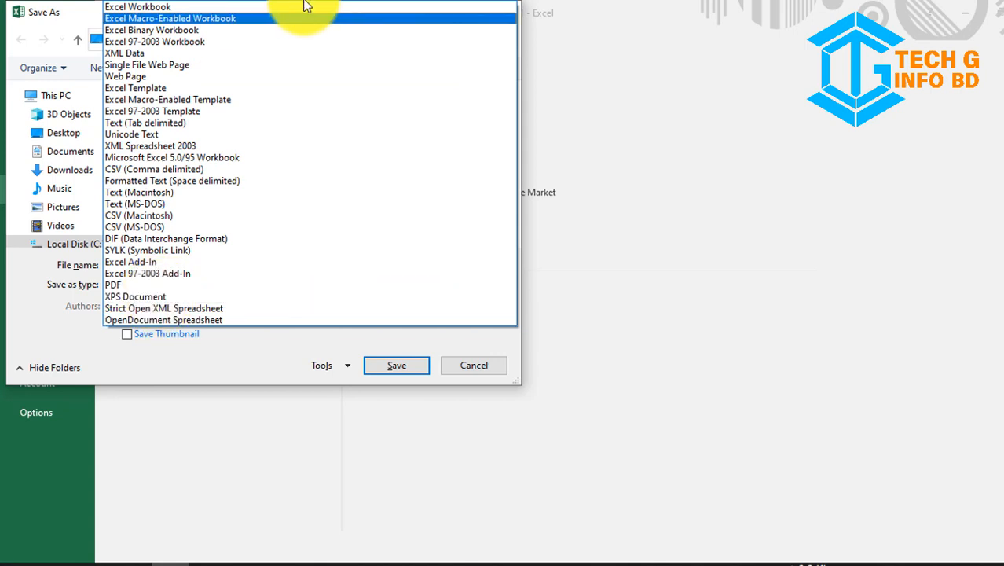
click(187, 7)
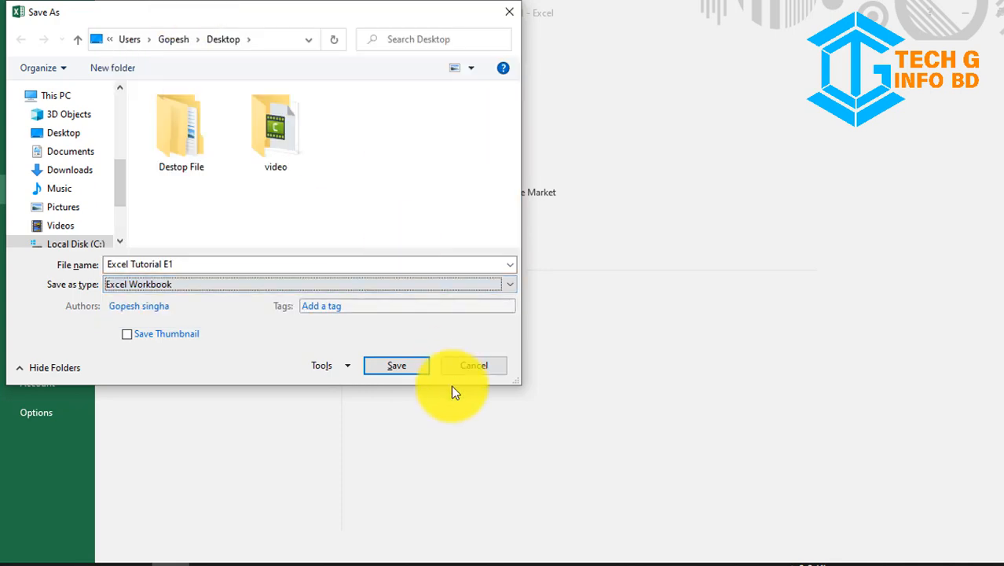
click(420, 367)
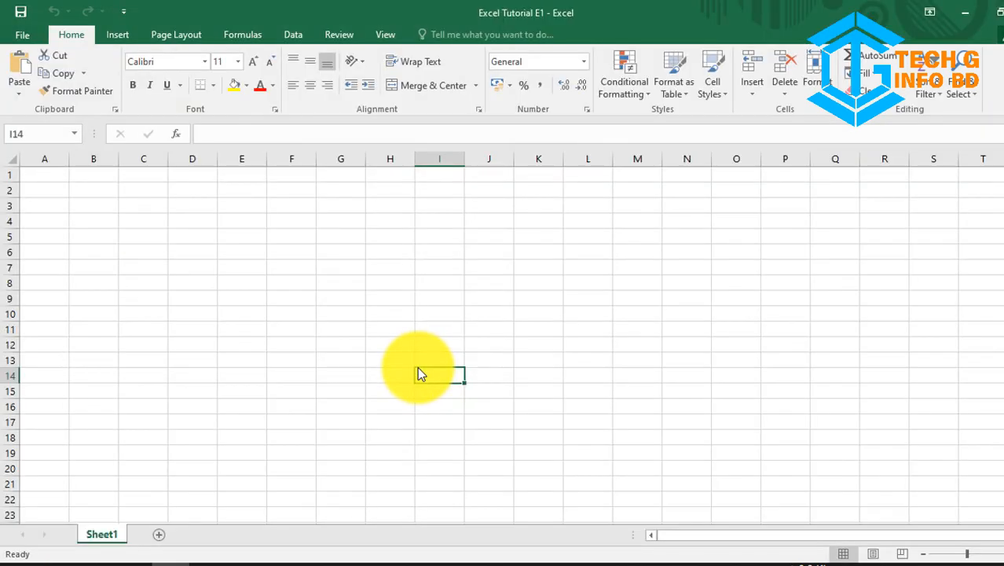
Step: Enter a first name in cell B5, save the workbook and close Excel
click(246, 92)
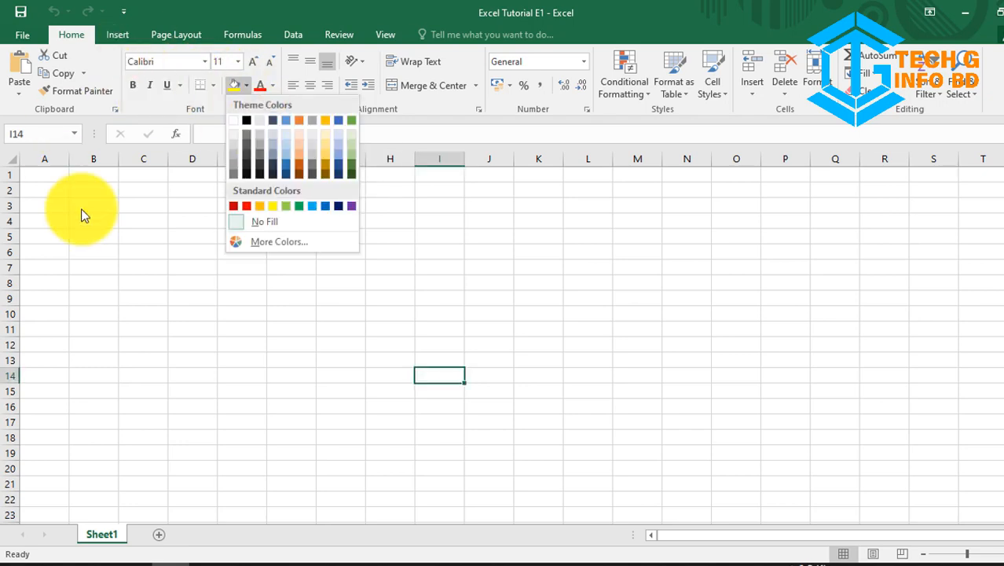
click(132, 243)
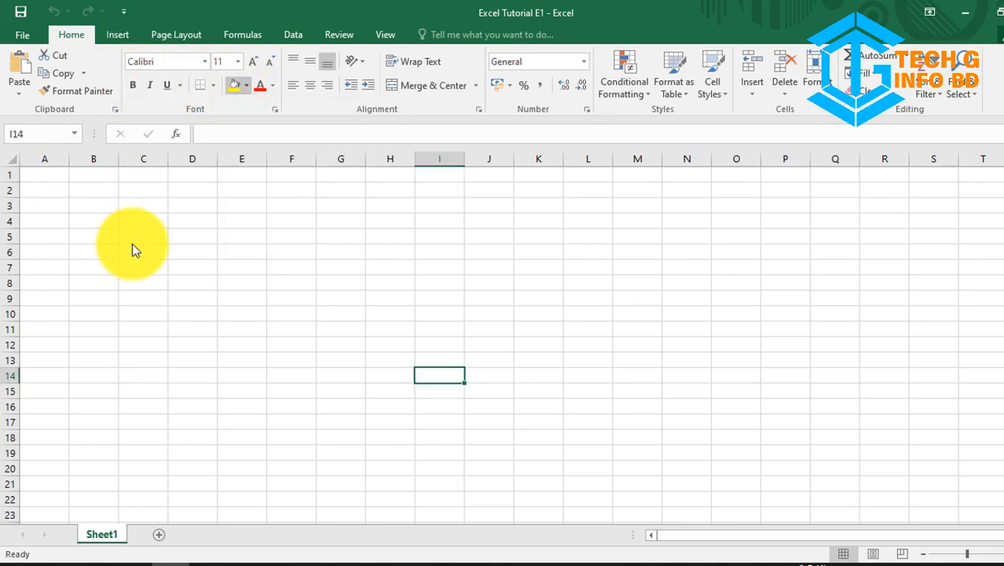
click(57, 203)
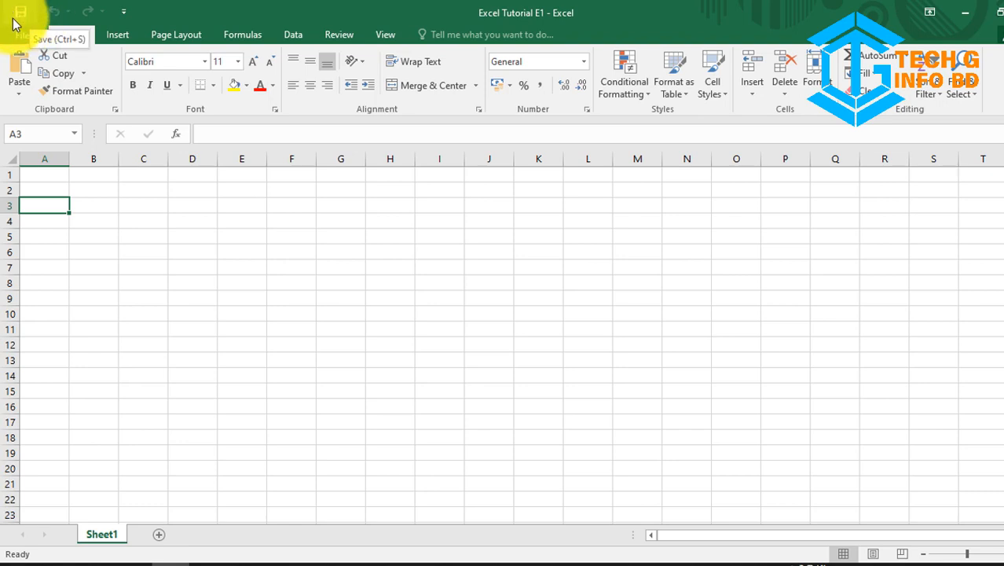
click(76, 235)
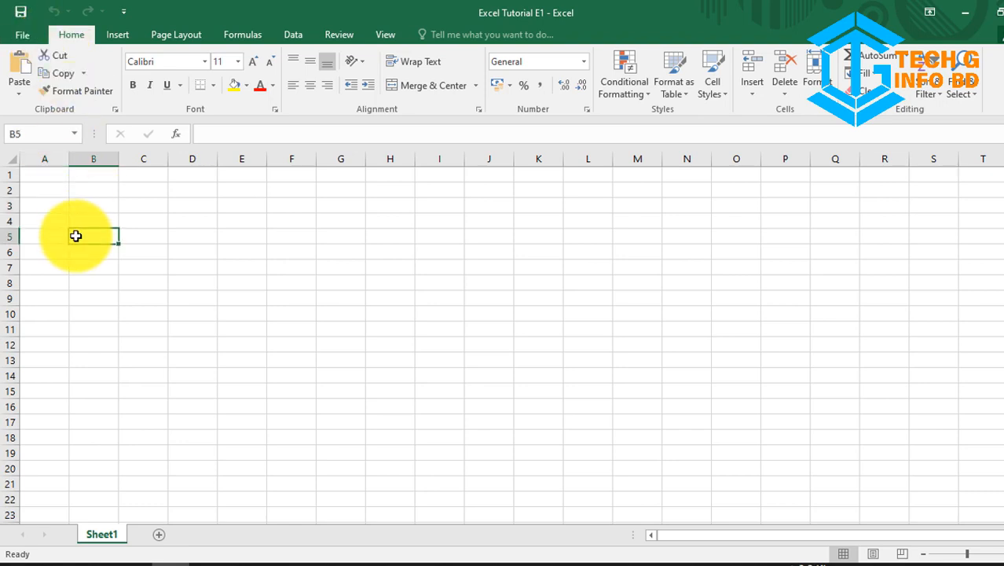
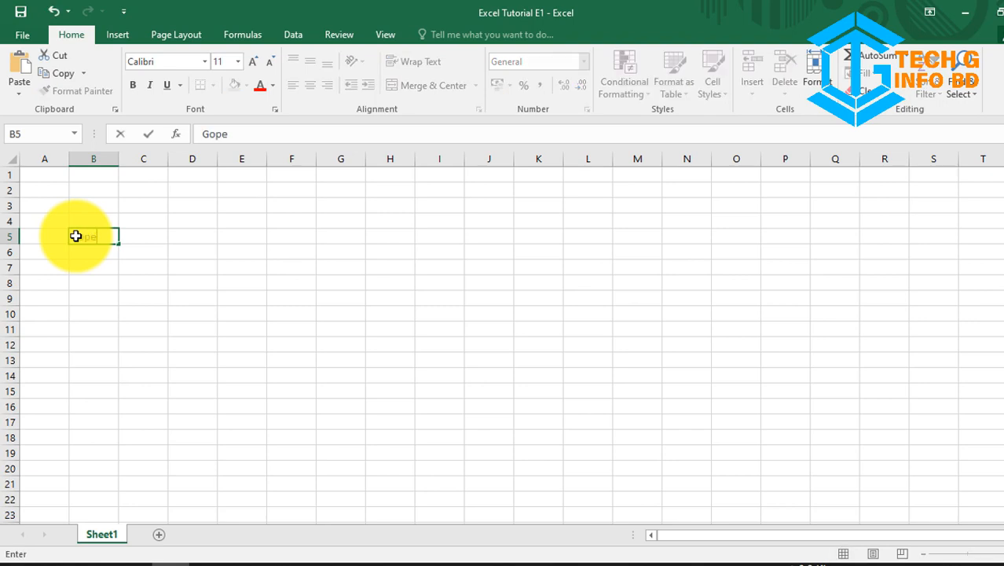
click(26, 10)
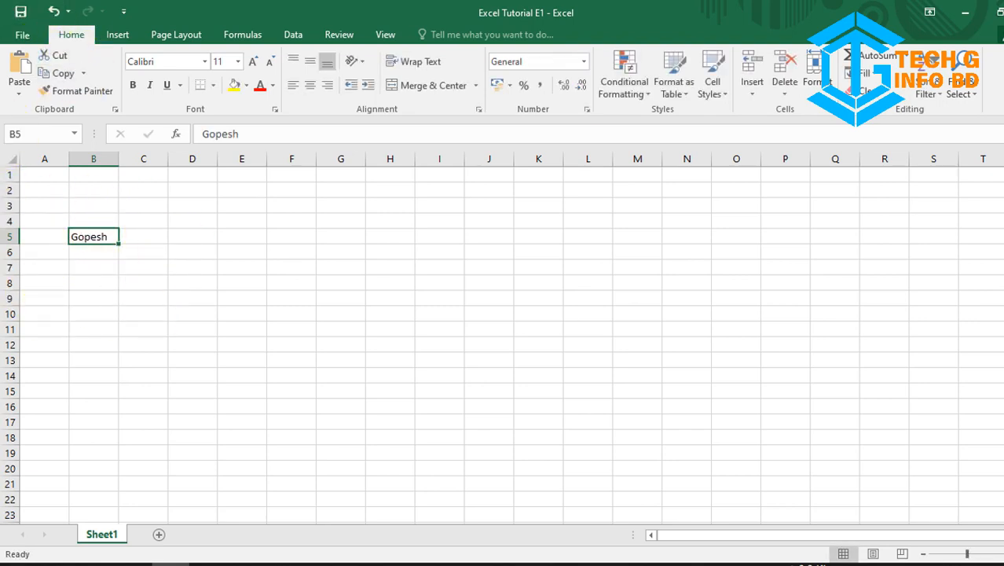
key(alt+F4)
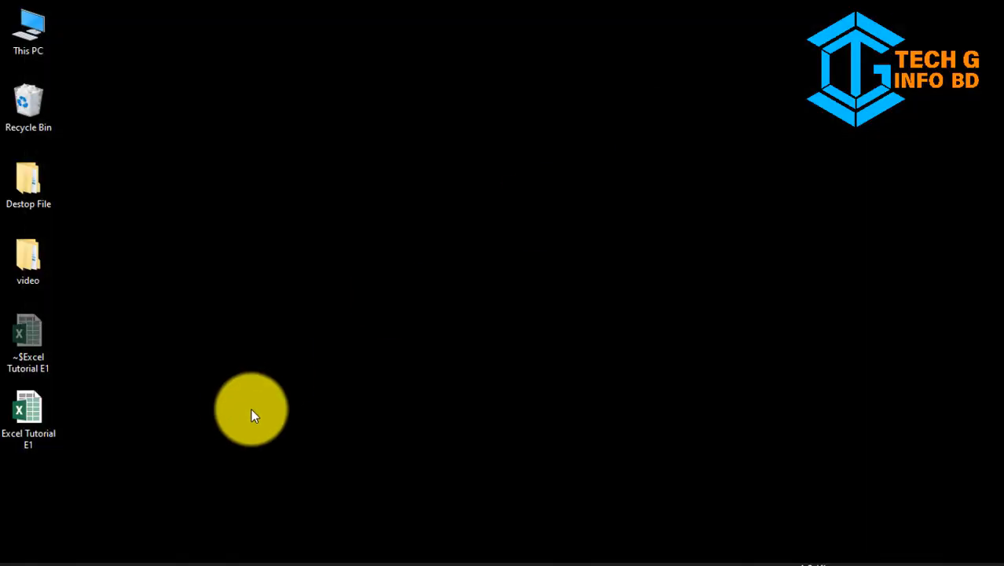
double_click(26, 432)
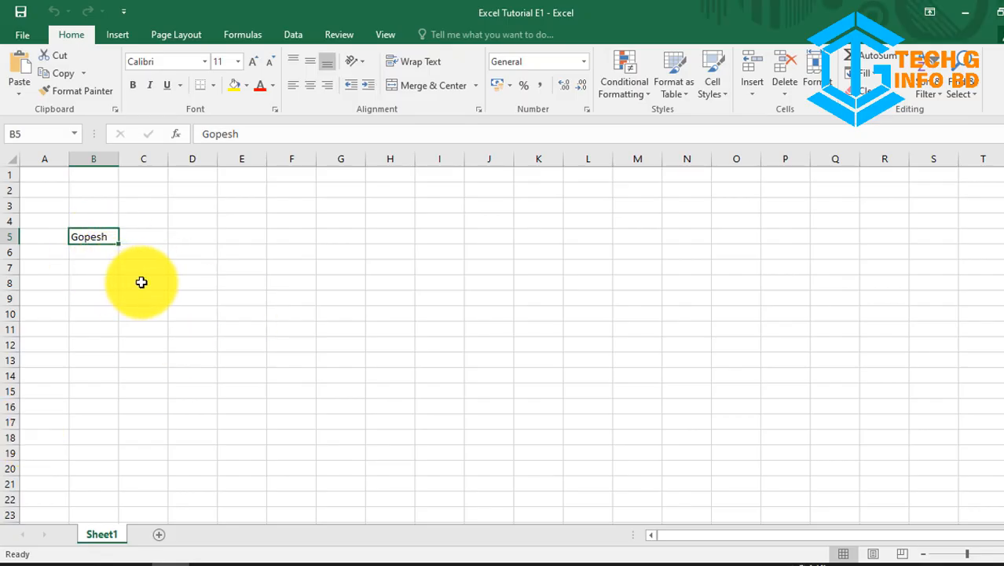
click(142, 282)
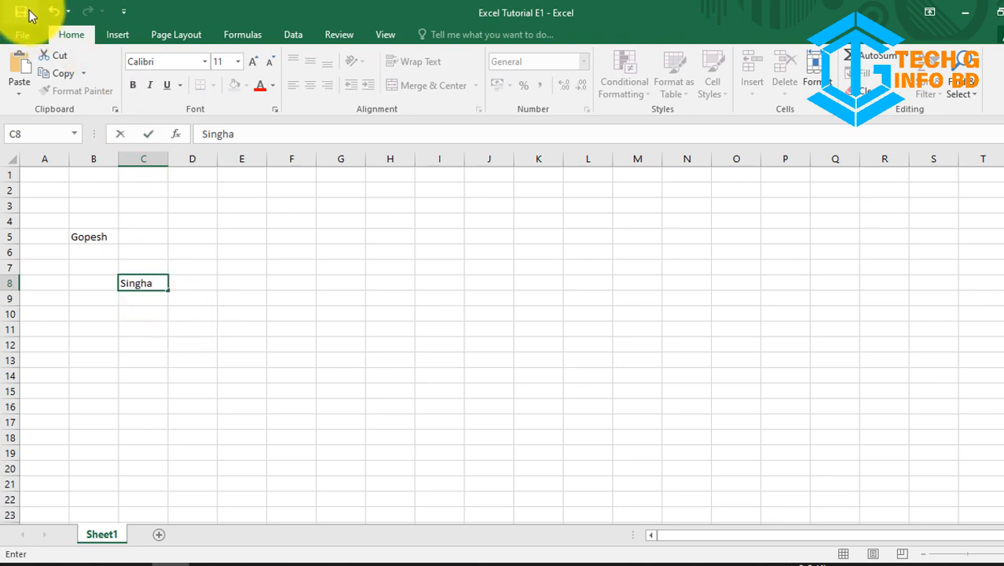
key(alt+F4)
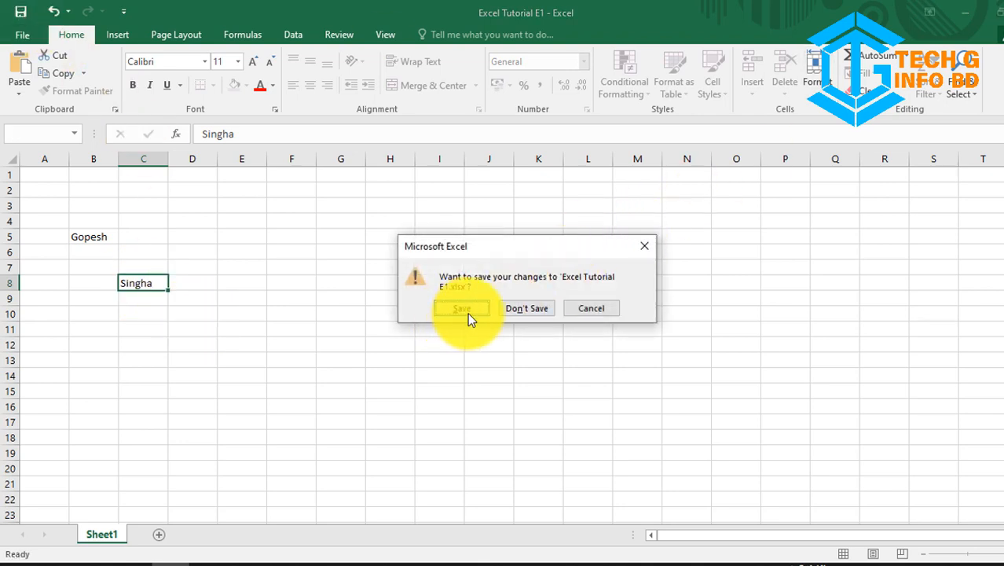
click(539, 309)
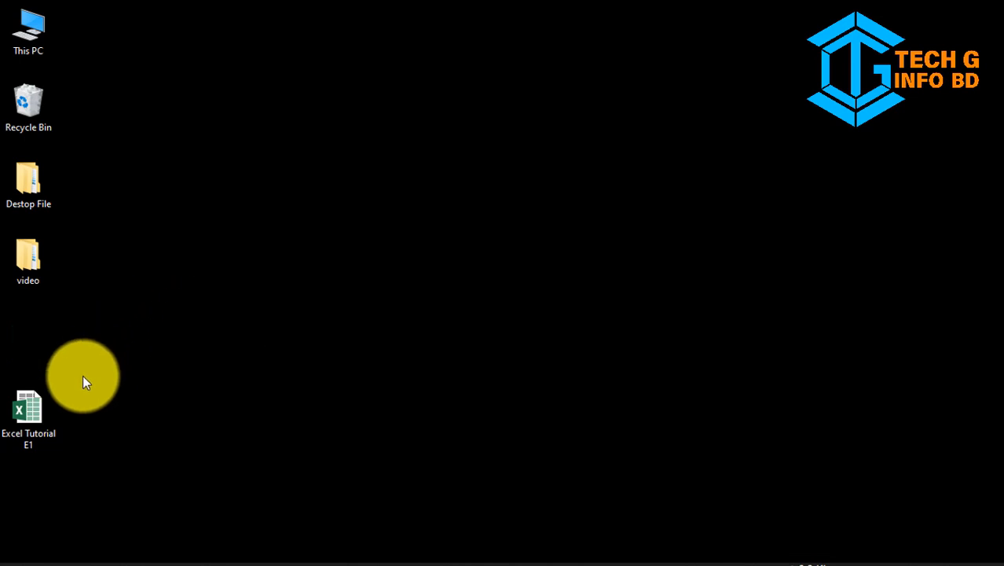
Step: Reopen Excel Tutorial E1 from the desktop, view its Info page, then return to the worksheet
double_click(39, 420)
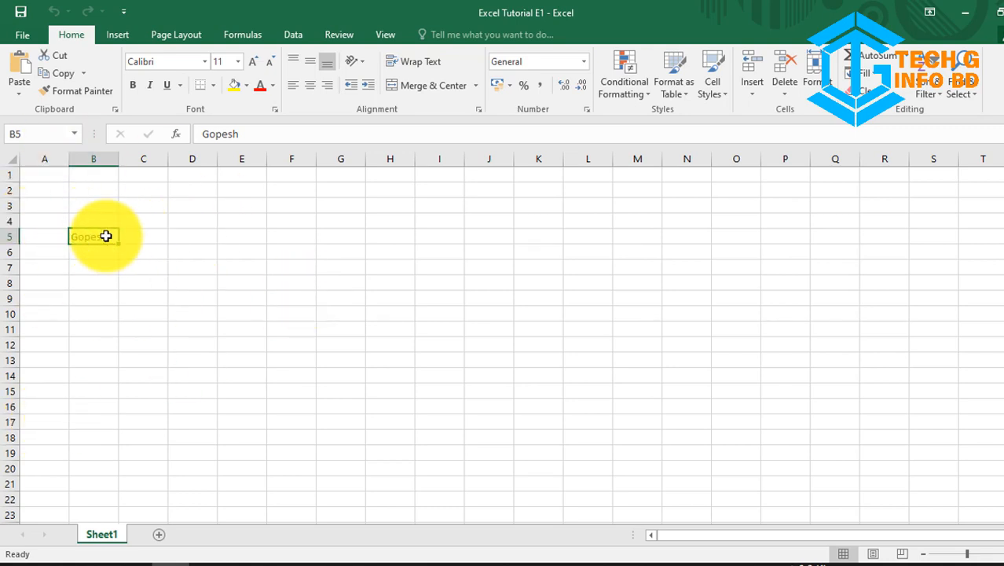
click(23, 33)
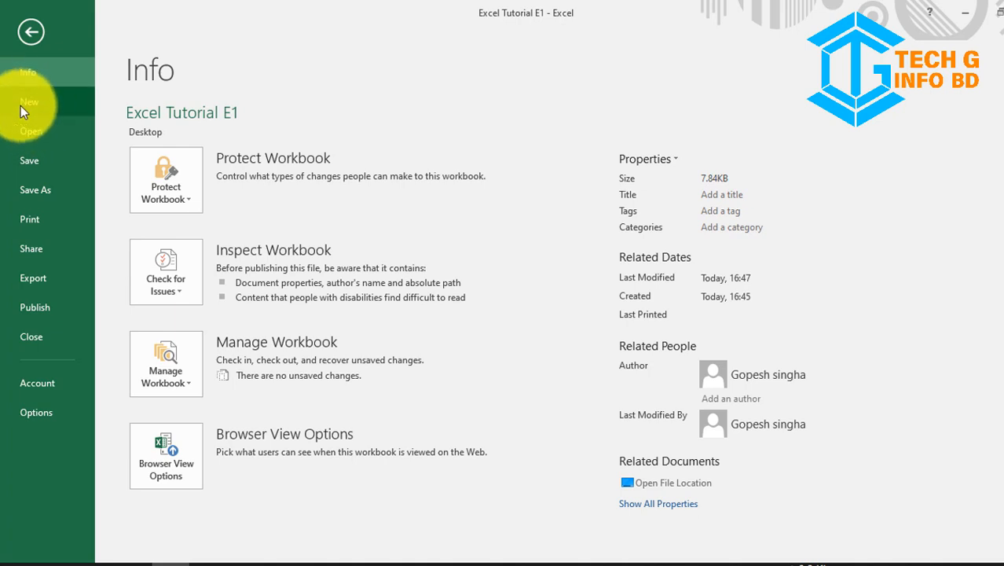
click(30, 31)
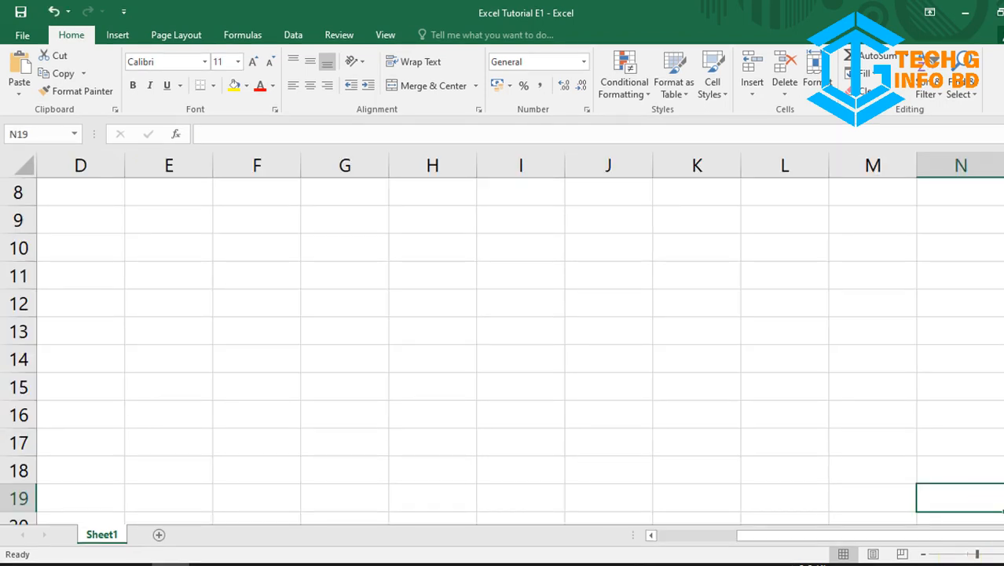
Step: Insert a new worksheet, Sheet2, then switch back to the Sheet1 tab
click(159, 541)
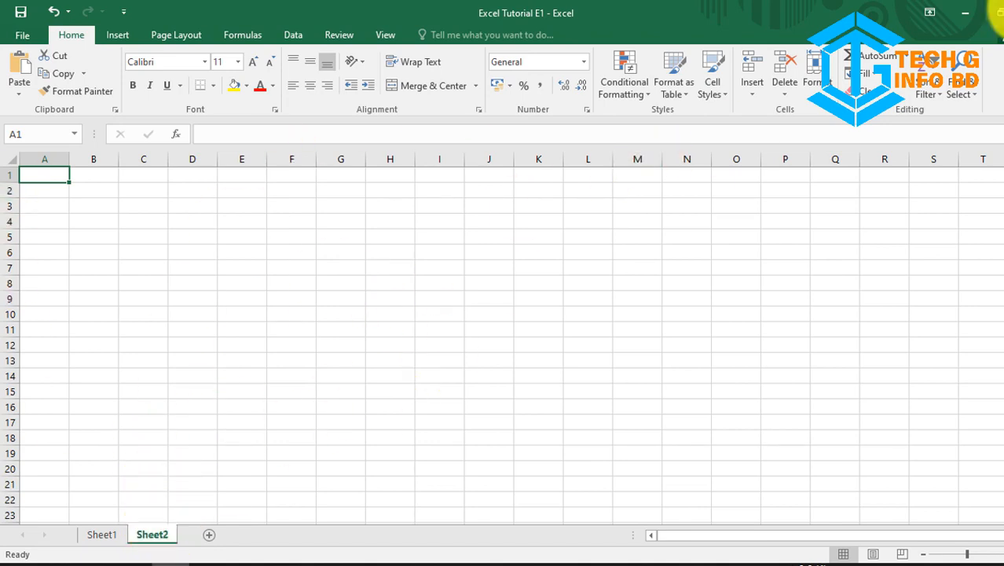
click(102, 537)
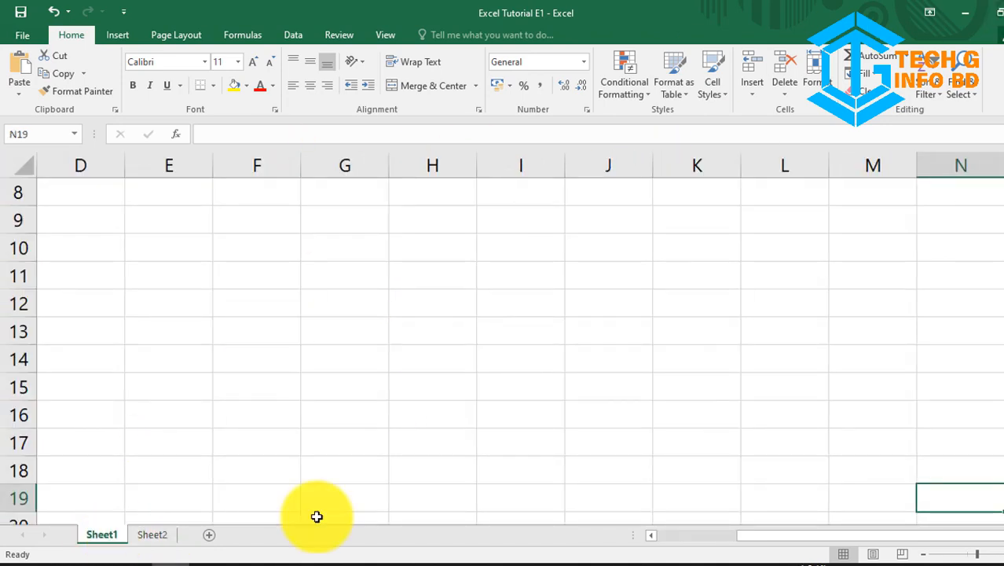
click(973, 559)
click(969, 555)
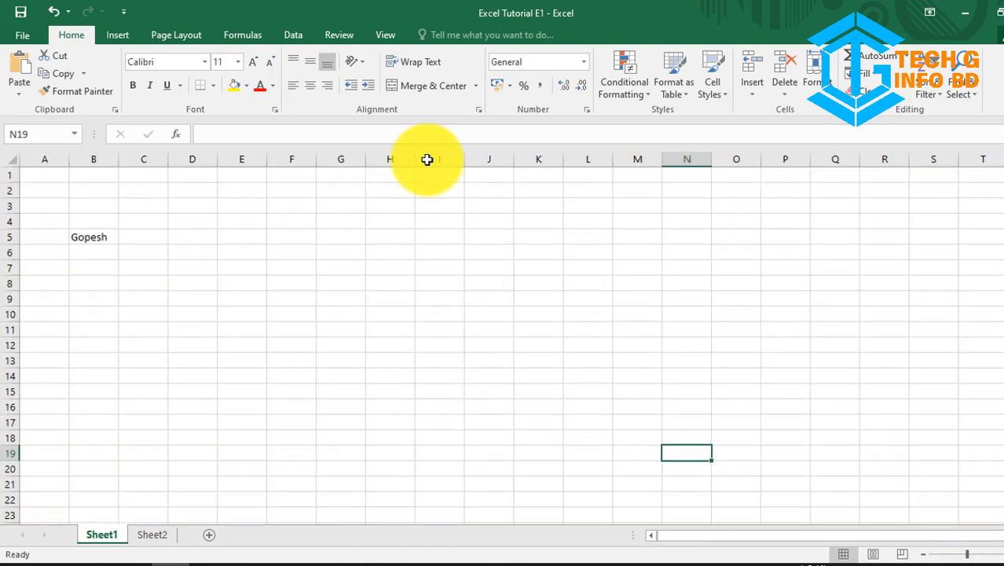
click(9, 37)
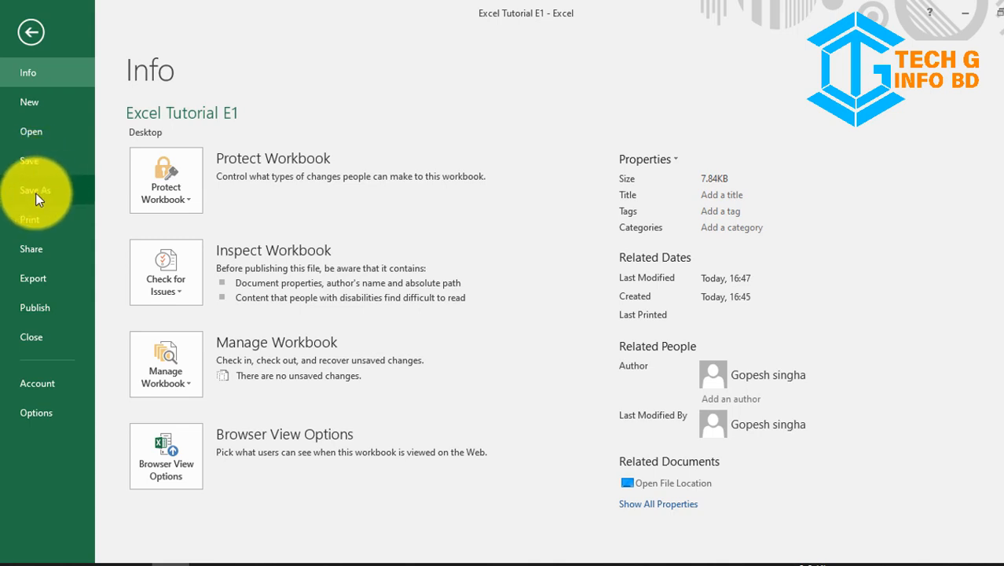
click(34, 224)
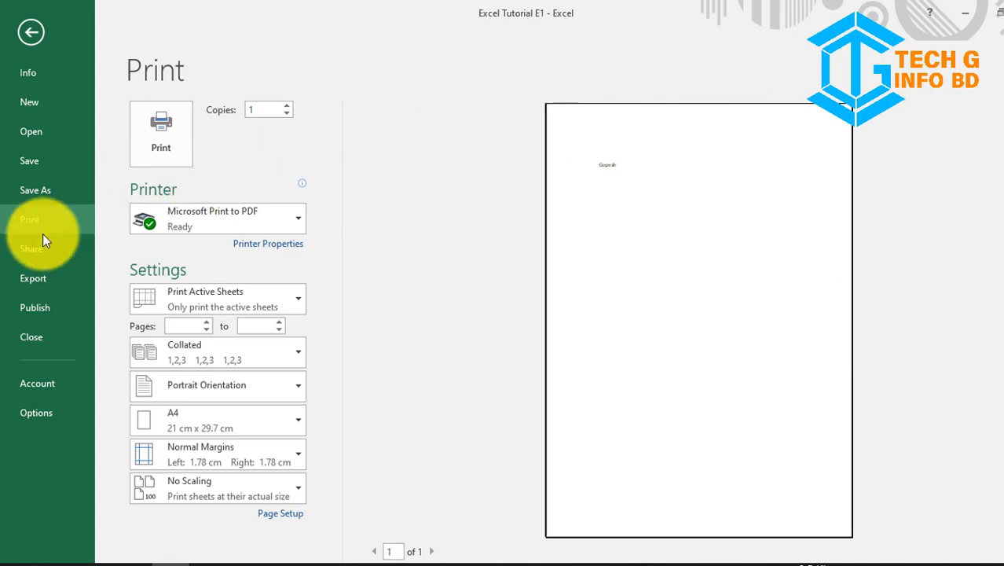
click(36, 259)
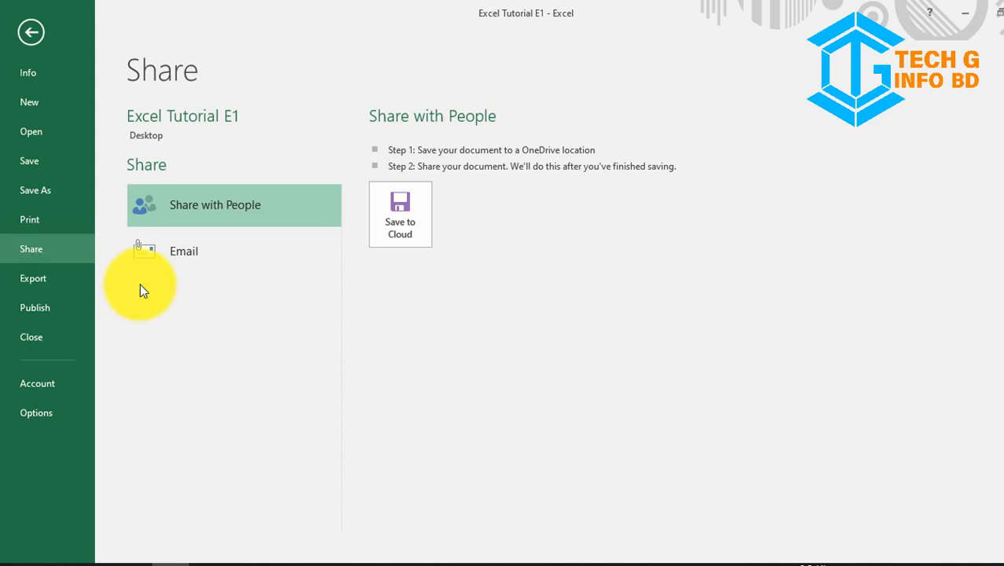
click(18, 279)
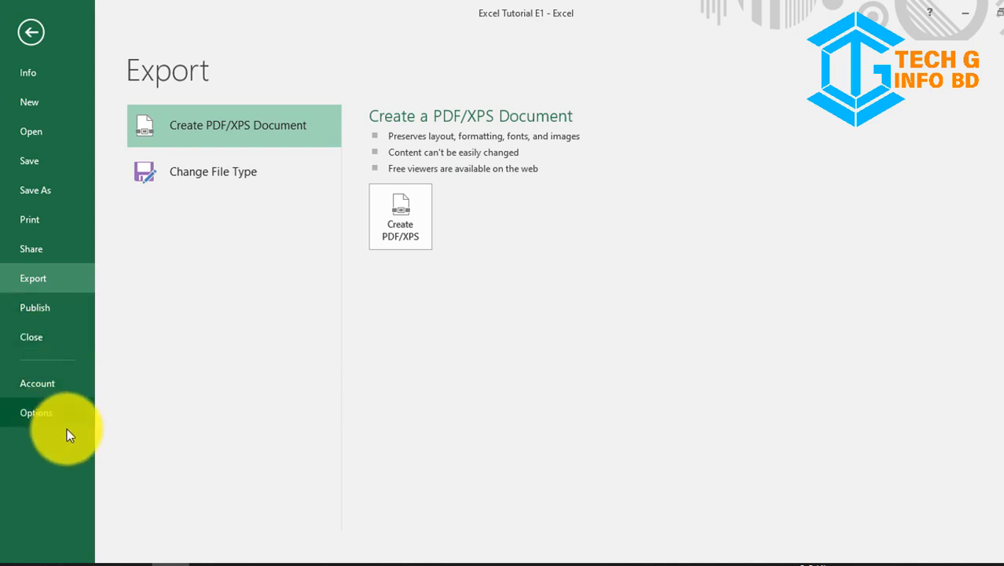
click(29, 30)
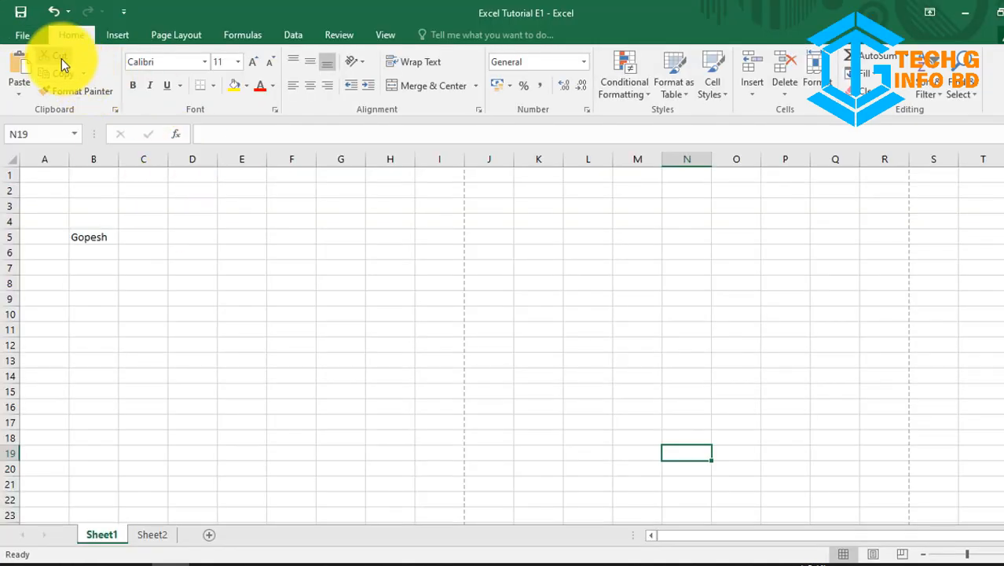
Step: Cut the first name from cell B5 and paste it into cell E9
click(76, 91)
click(86, 230)
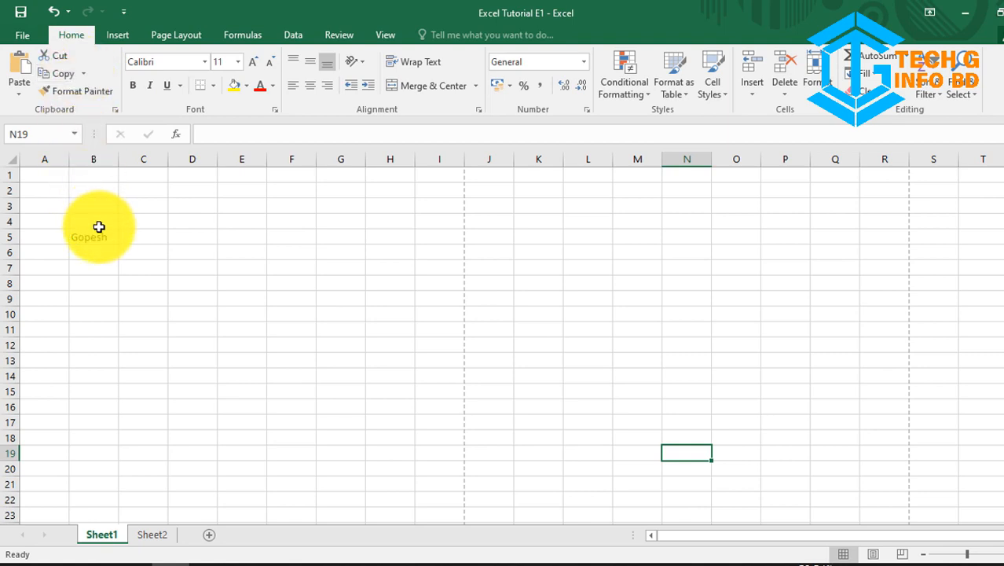
click(100, 235)
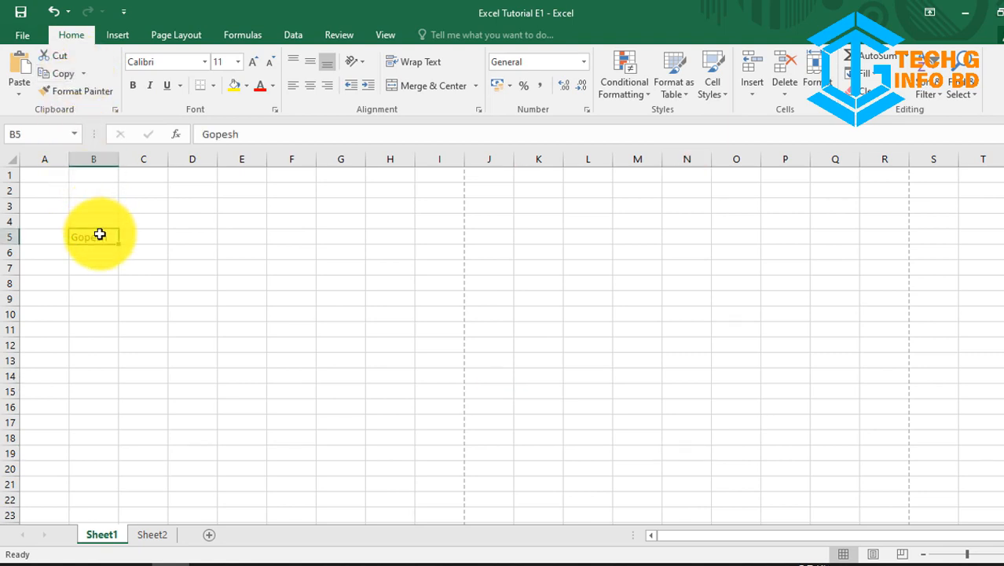
click(53, 58)
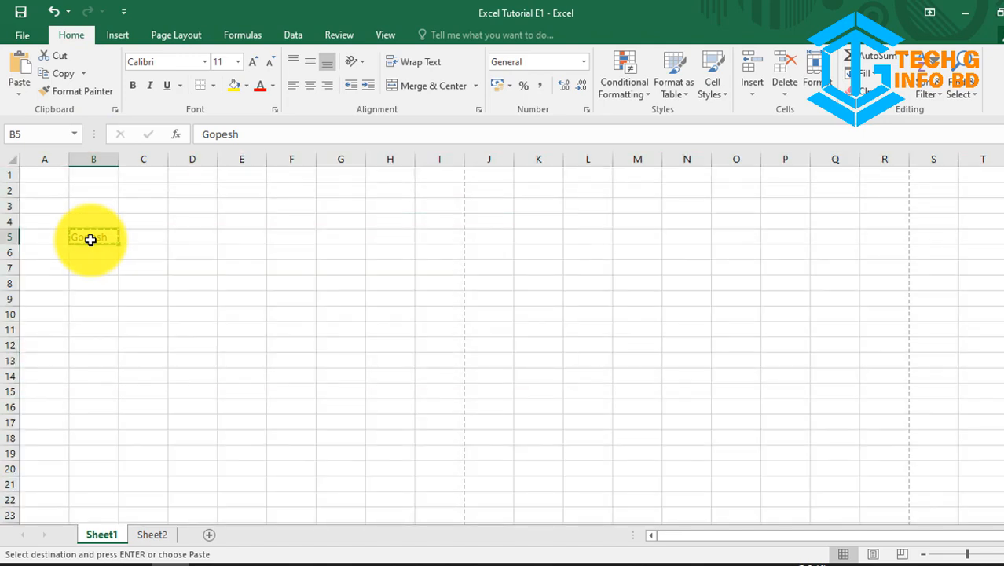
click(254, 305)
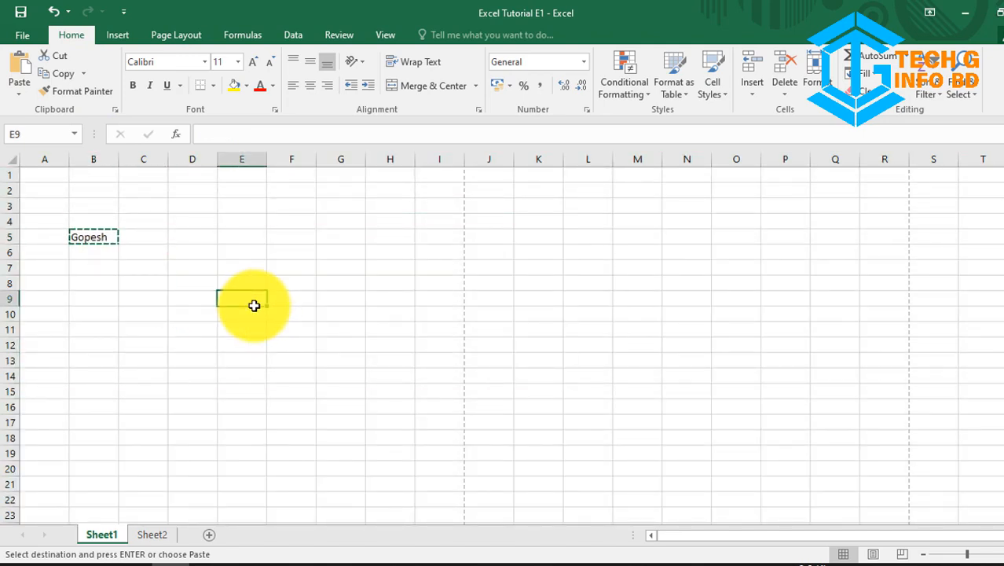
key(ctrl+v)
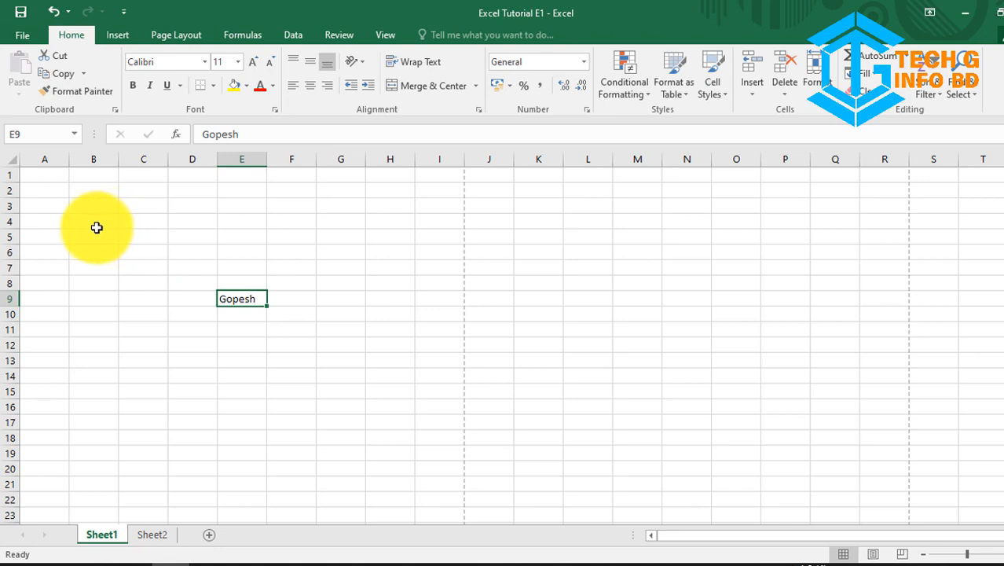
click(95, 230)
click(246, 300)
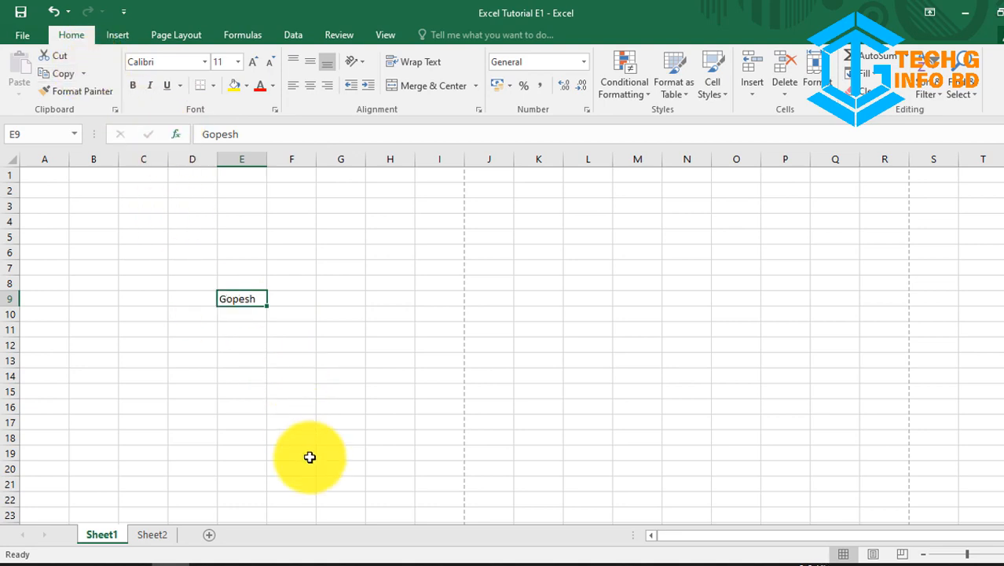
Step: Copy the name from E9 and paste it into cells I15, P9, L7 and L15
key(ctrl+c)
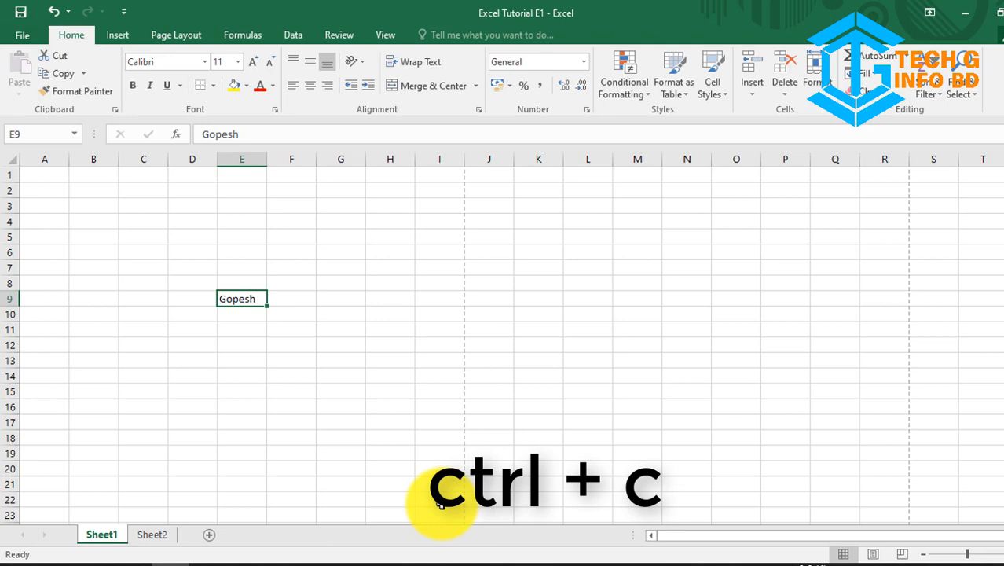
click(225, 305)
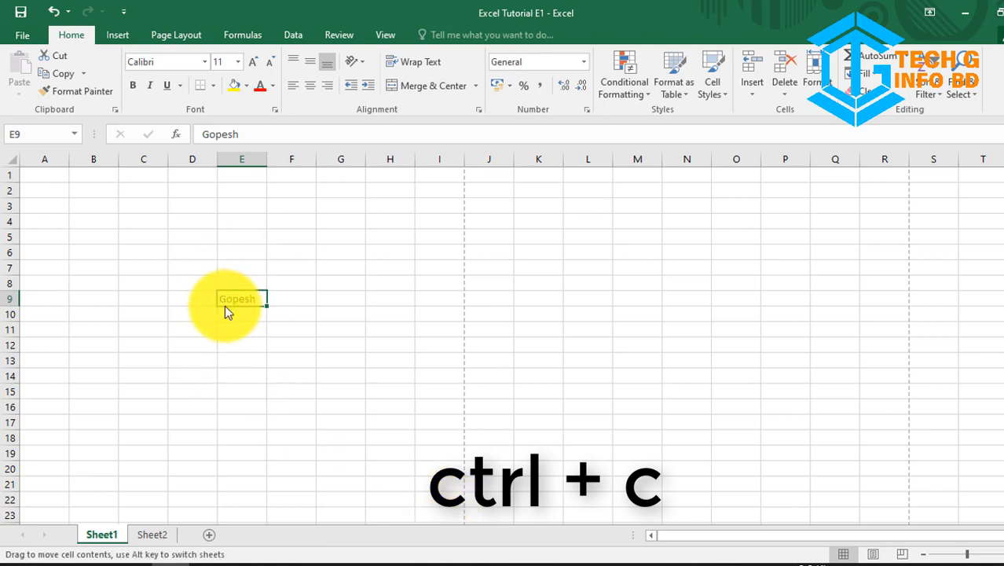
key(ctrl+c)
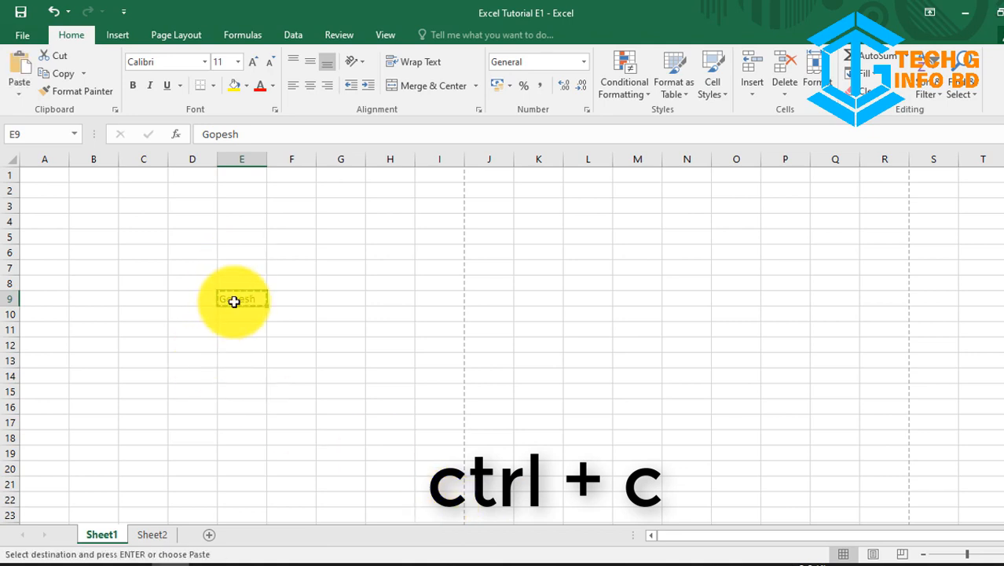
click(448, 384)
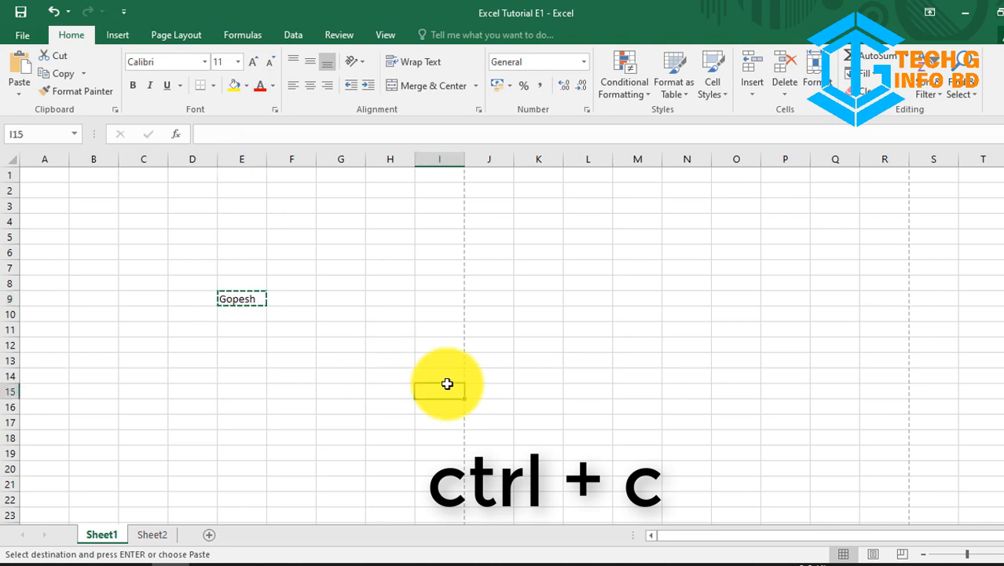
key(ctrl+v)
click(765, 302)
key(ctrl+v)
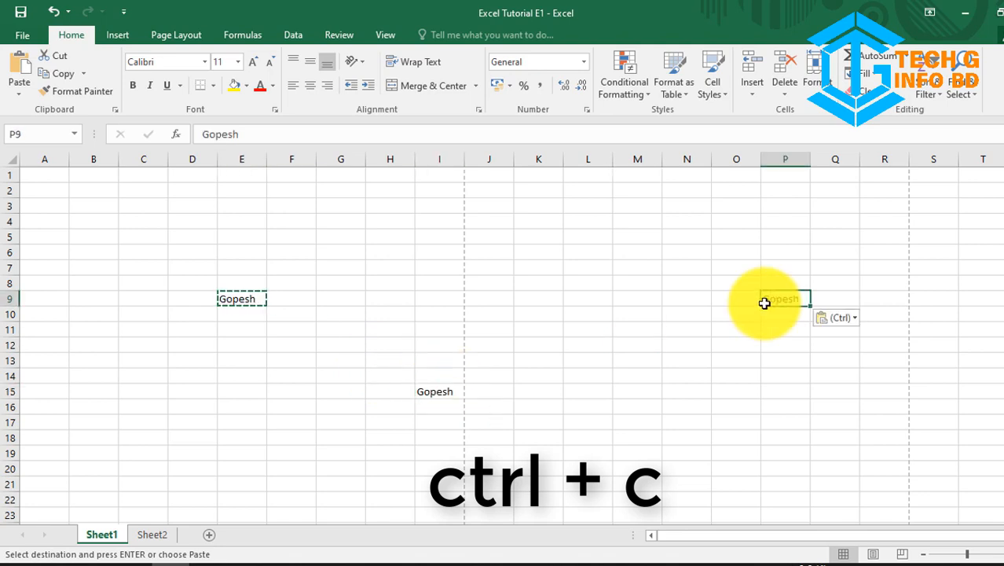
click(597, 270)
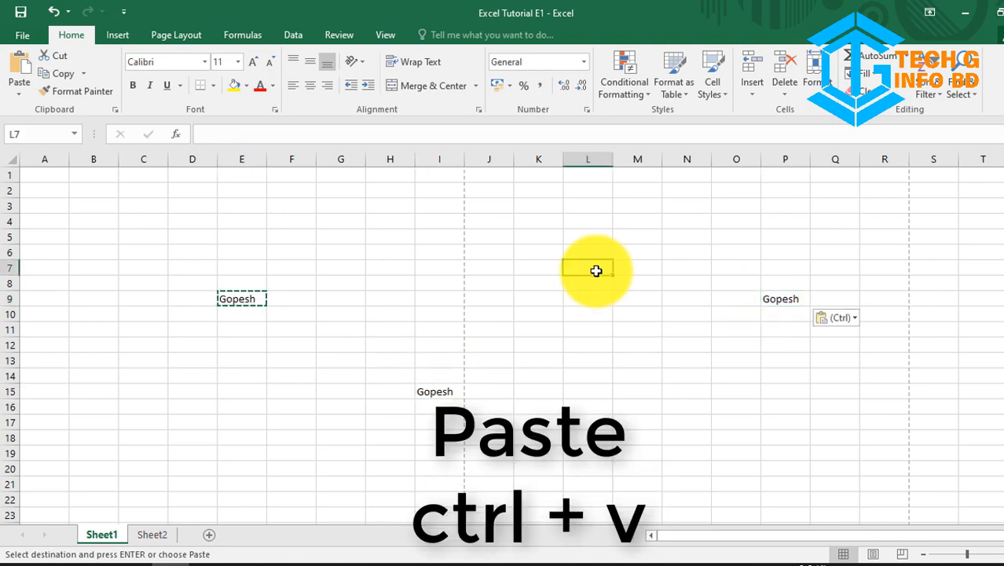
key(ctrl+v)
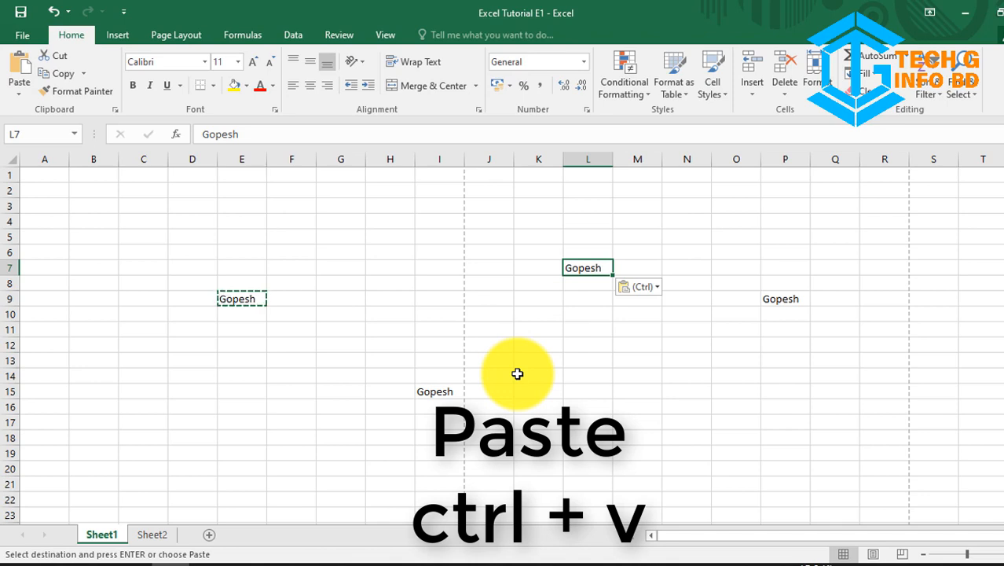
click(573, 390)
key(ctrl+v)
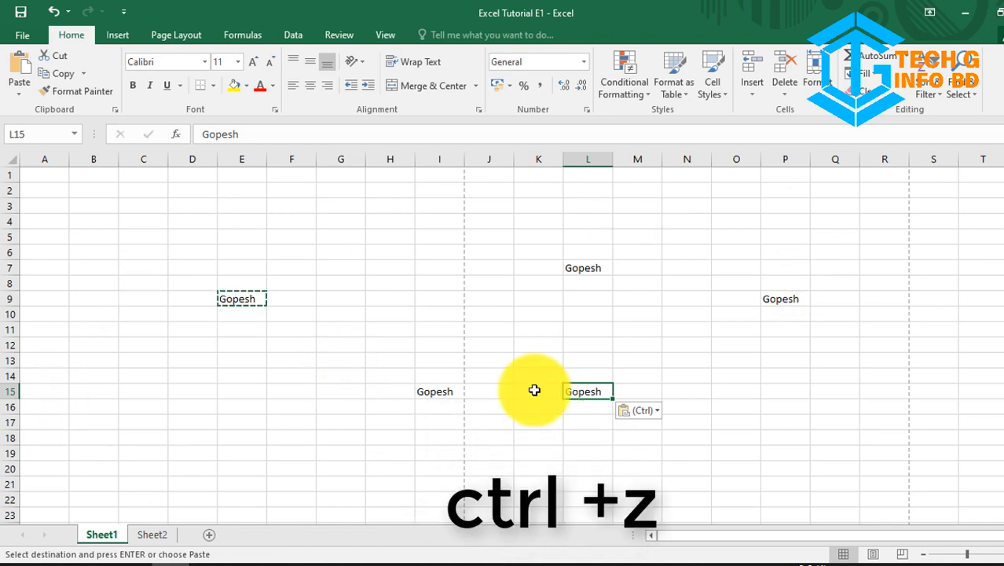
Step: Undo the pasted copies and delete the remaining name from cell B5
key(ctrl+z)
key(ctrl+z)
key(ctrl+z)
key(ctrl+z)
key(ctrl+z)
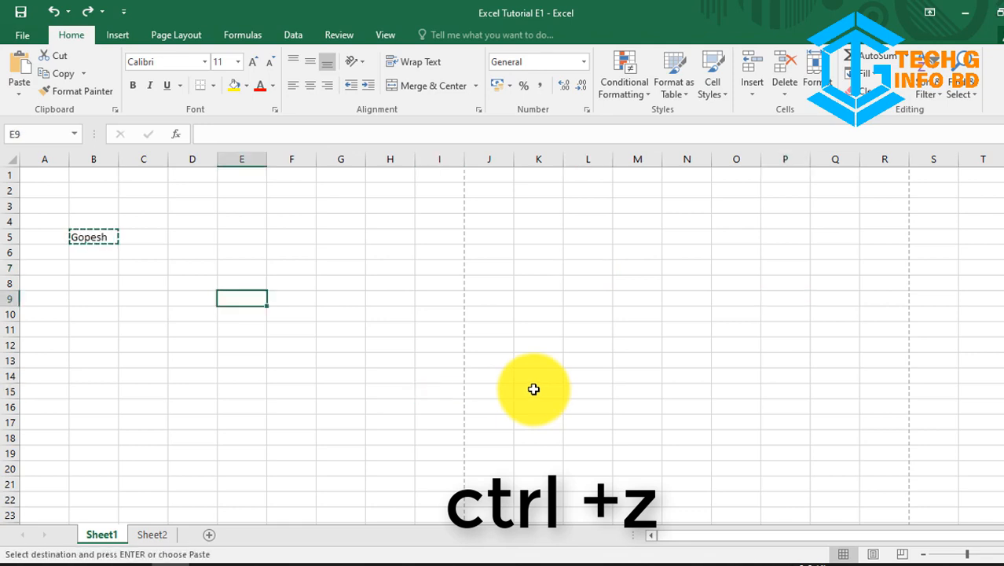
click(98, 233)
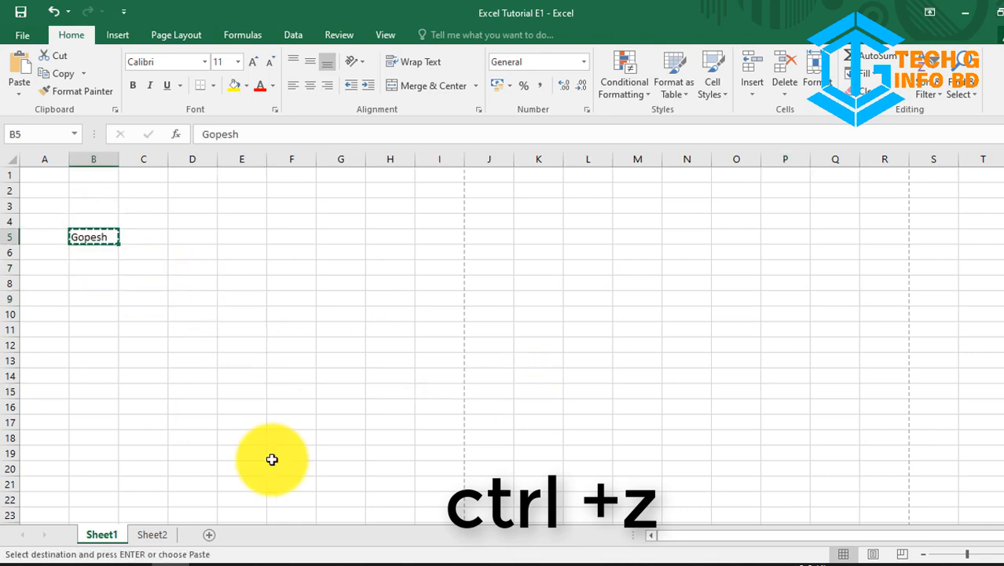
click(144, 331)
click(92, 238)
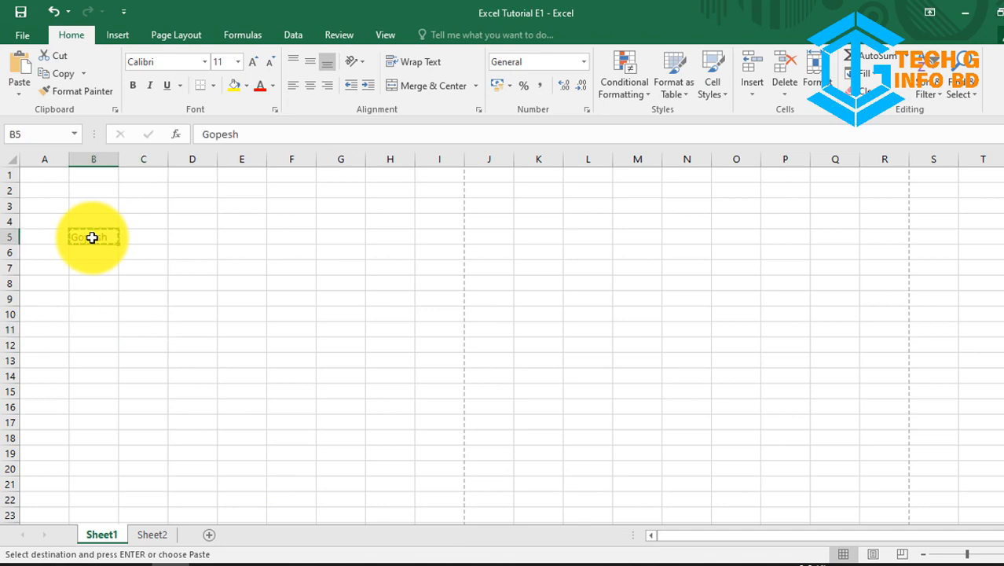
key(Delete)
click(47, 179)
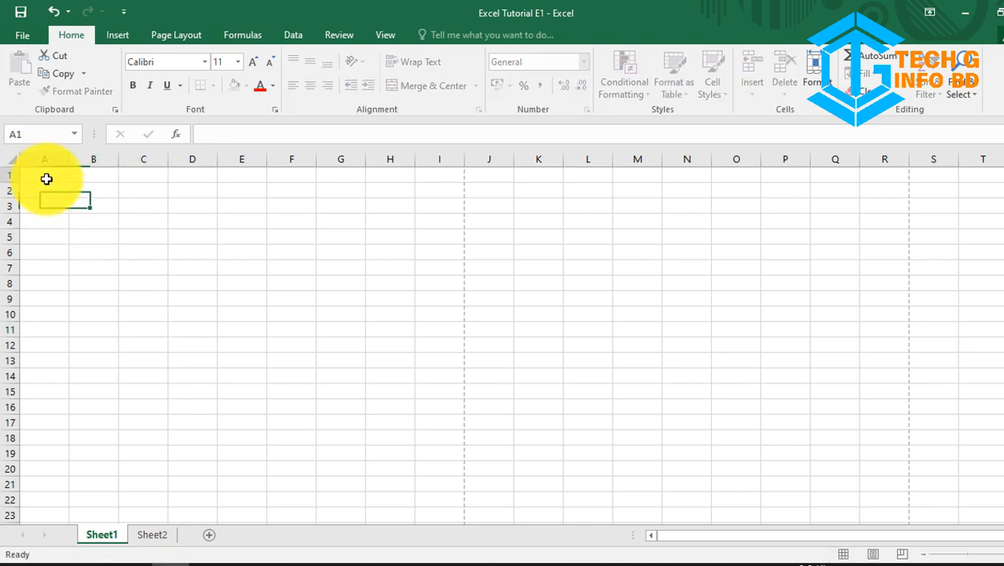
Step: Type the title 'Gs Dairy Farm Icome Sheet' into cell A1
text(G)
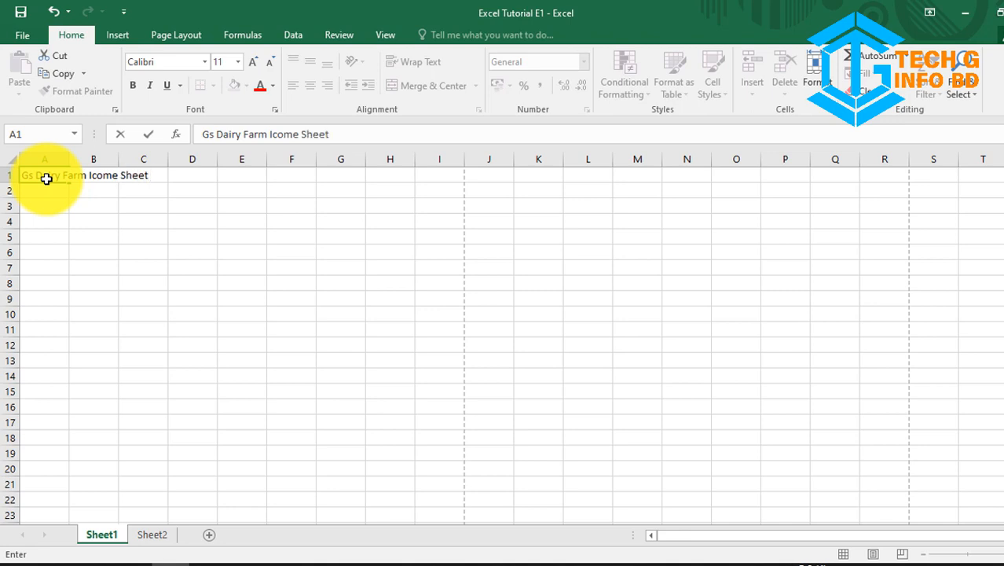
text(s Dairy Farm Icome Sheet)
click(154, 188)
click(36, 252)
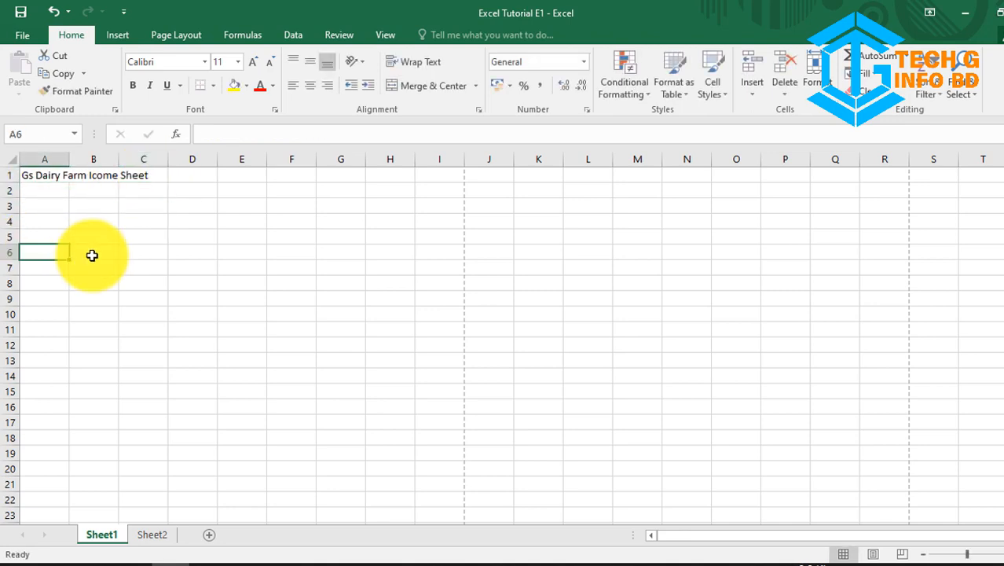
Step: Confirm B1 and C1 hold no text, then select A1 through F1 beneath the title
drag(87, 174, 62, 180)
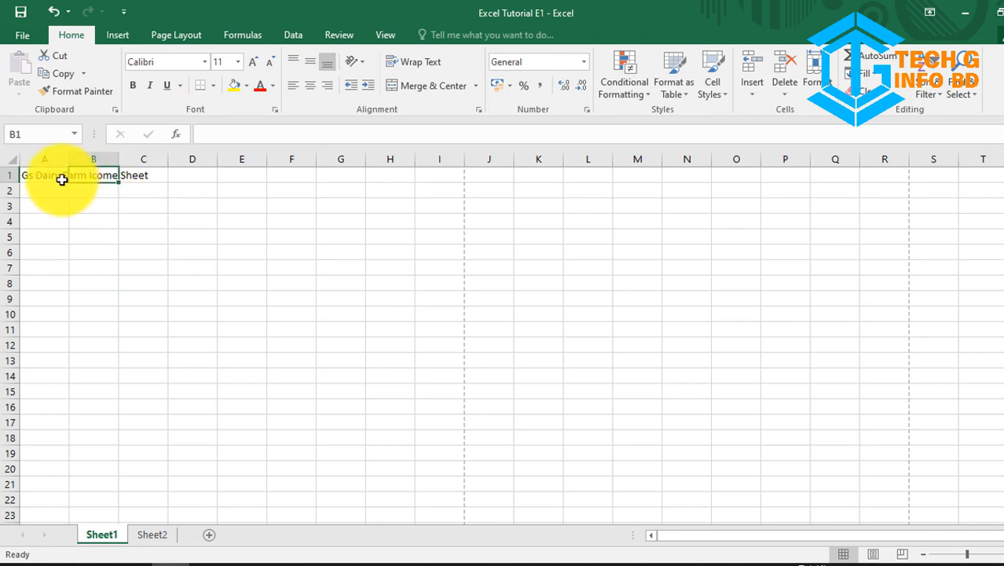
click(49, 177)
click(103, 183)
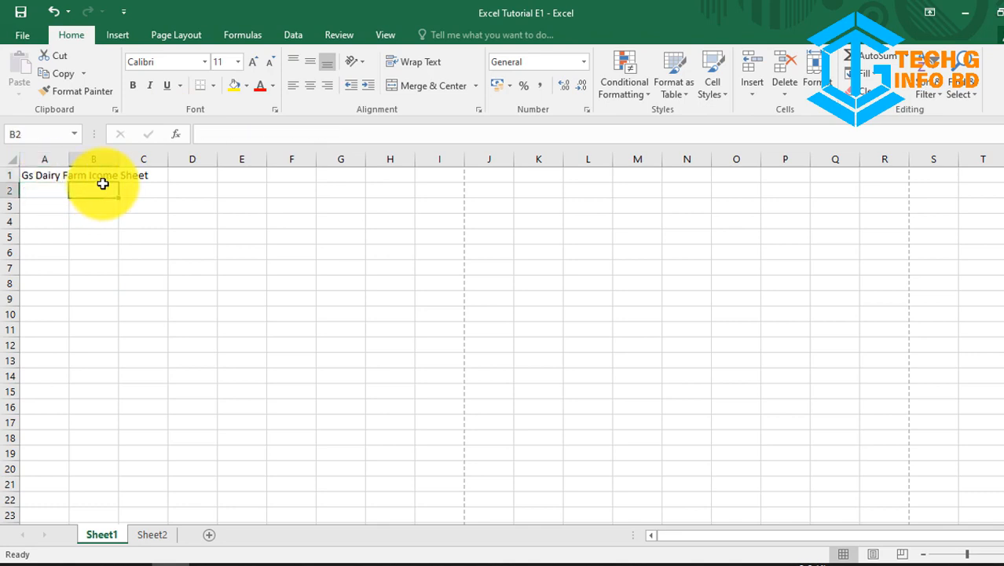
click(100, 177)
click(130, 180)
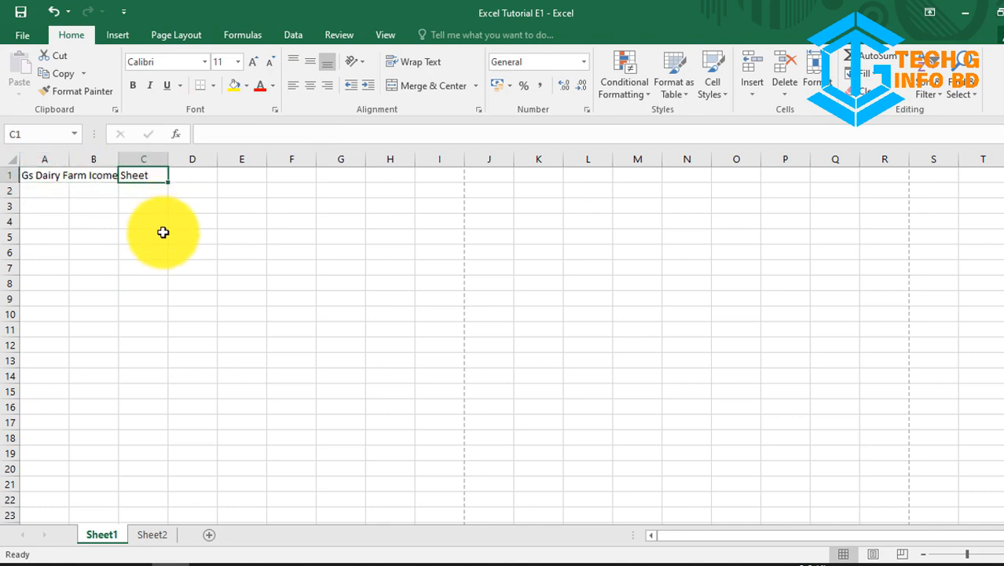
click(151, 250)
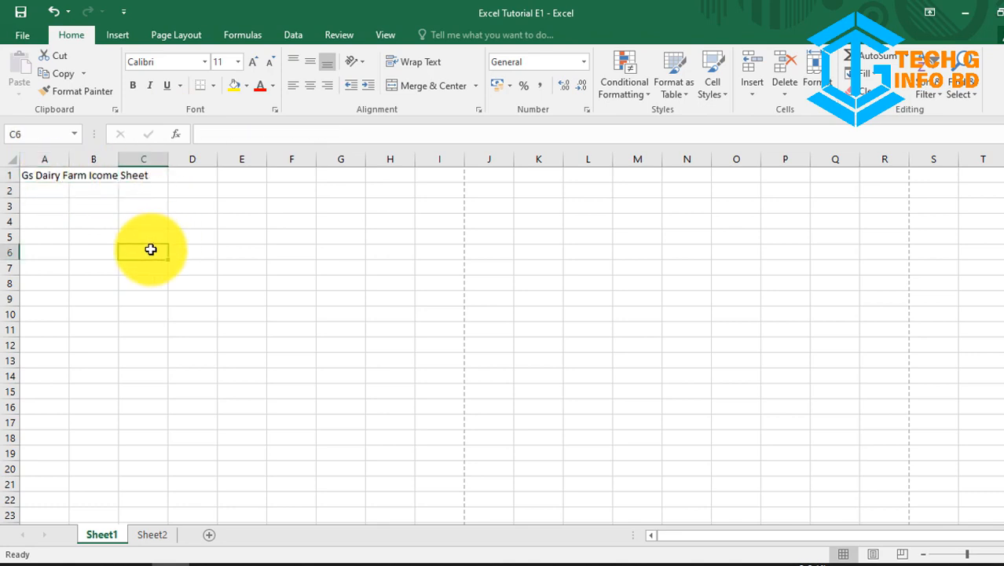
click(177, 188)
click(88, 178)
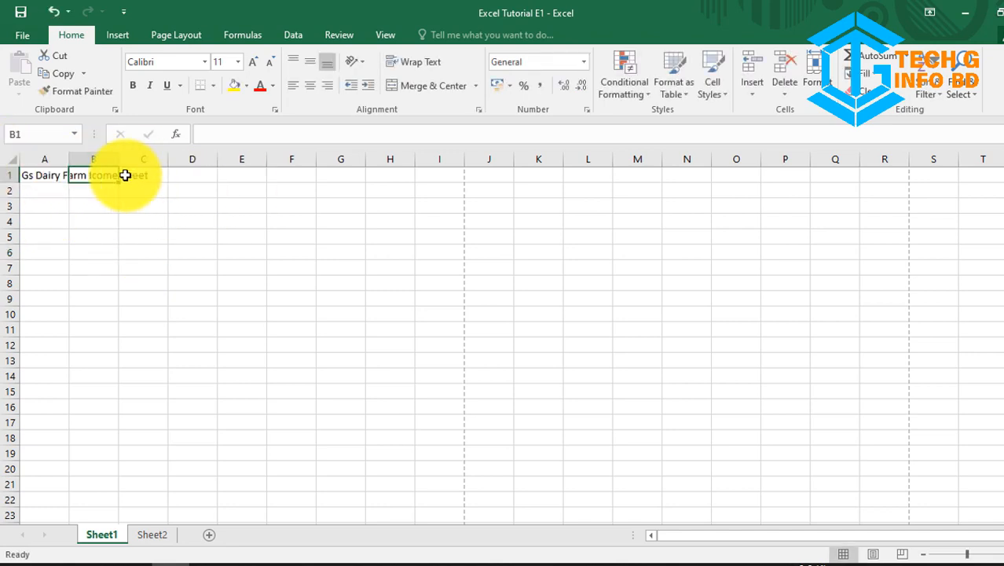
click(31, 177)
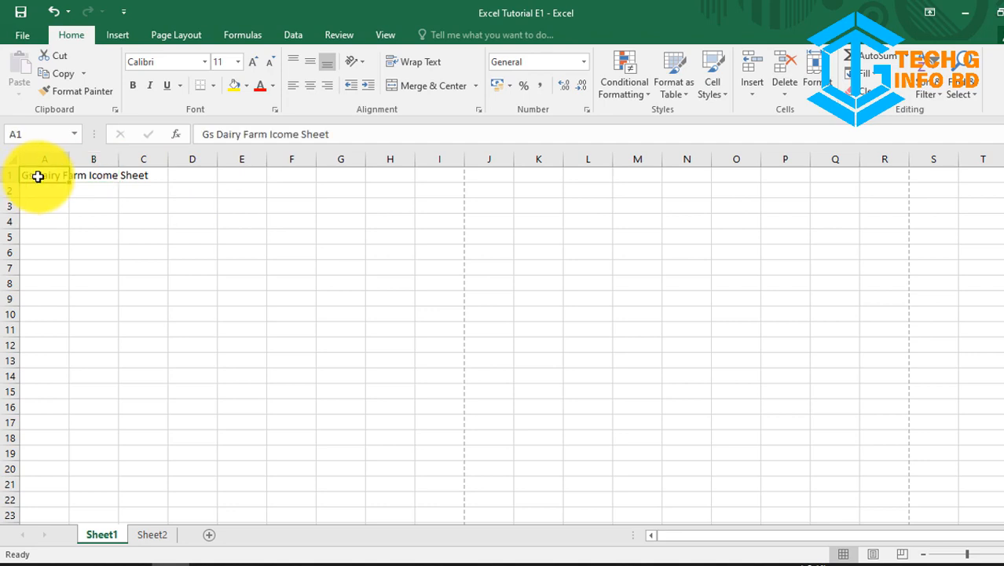
drag(41, 176, 296, 177)
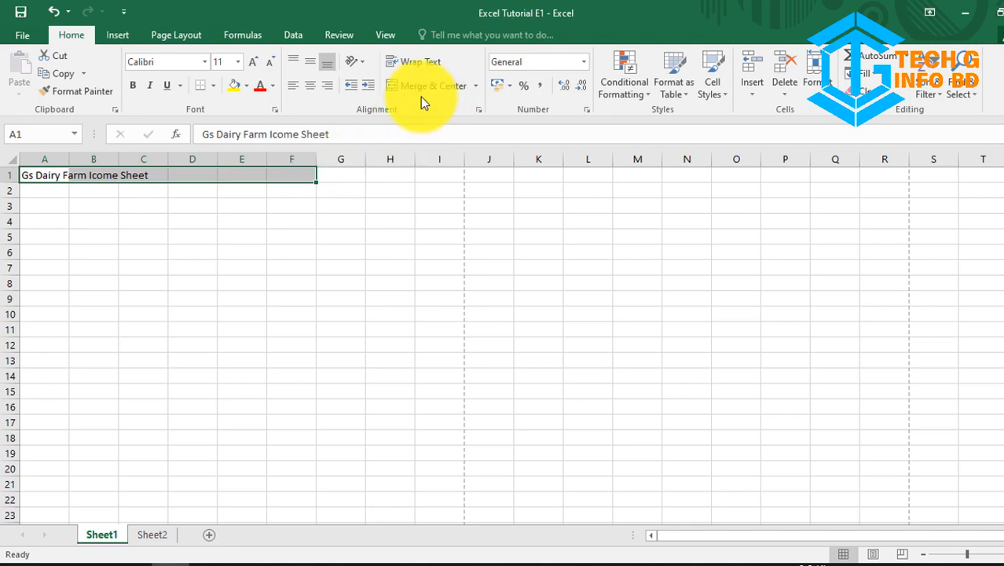
Step: Merge and centre the title across A1:F1, then enlarge row 1 and widen column A slightly
click(430, 88)
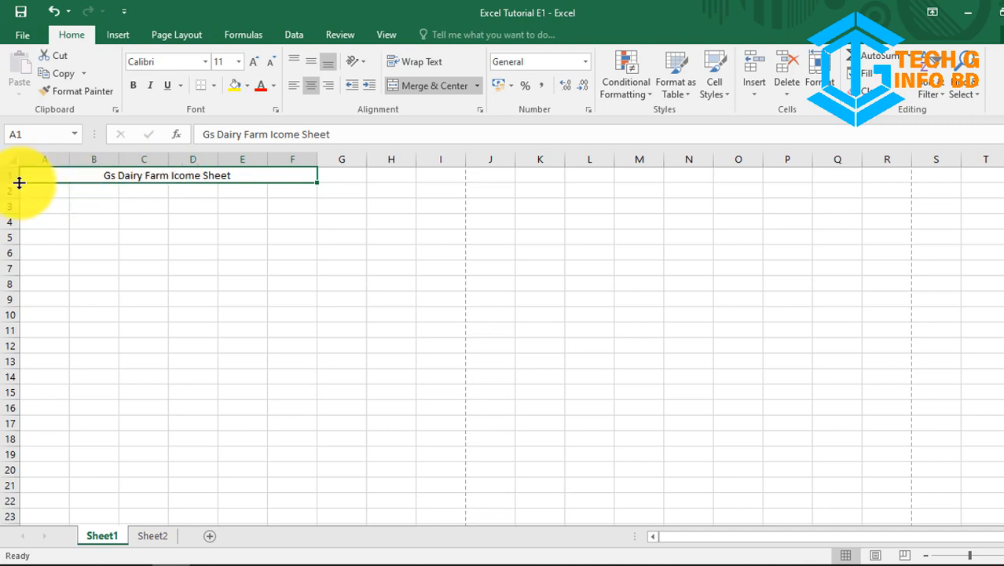
drag(19, 183, 14, 267)
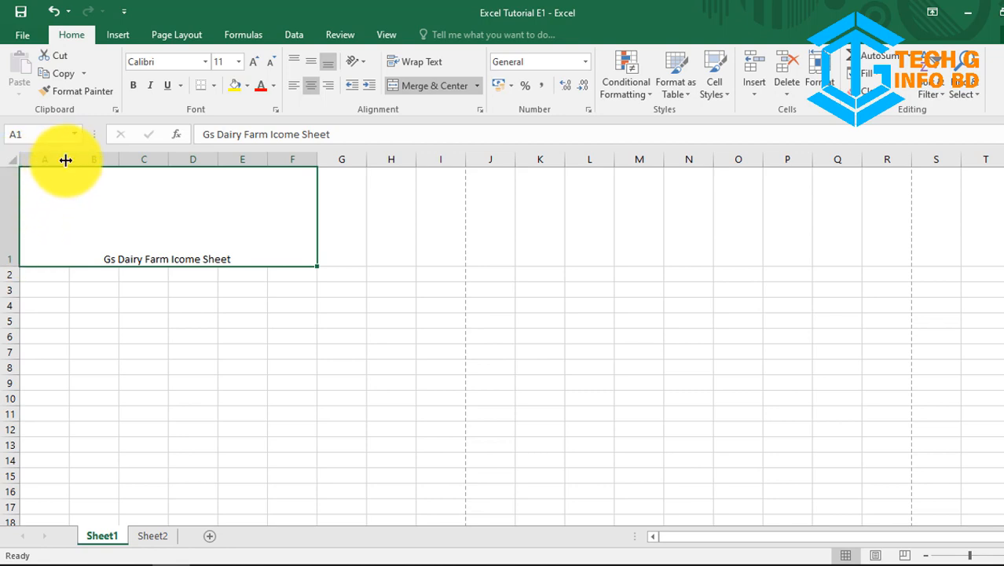
mouse_move(69, 161)
mouse_down()
mouse_move(121, 164)
mouse_move(71, 161)
mouse_up()
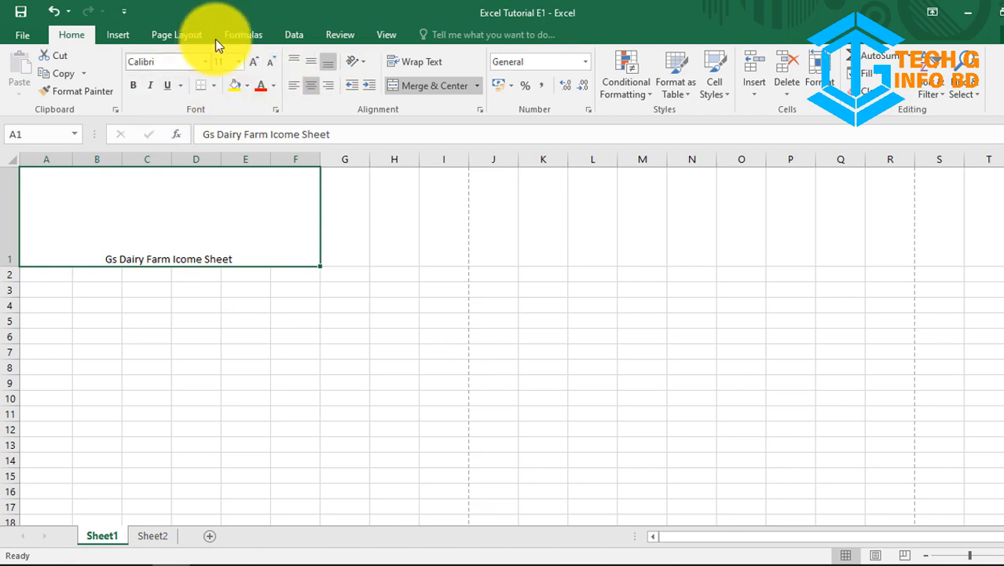
Step: Set the merged title's font to Arial, size 20, and make it bold
click(205, 62)
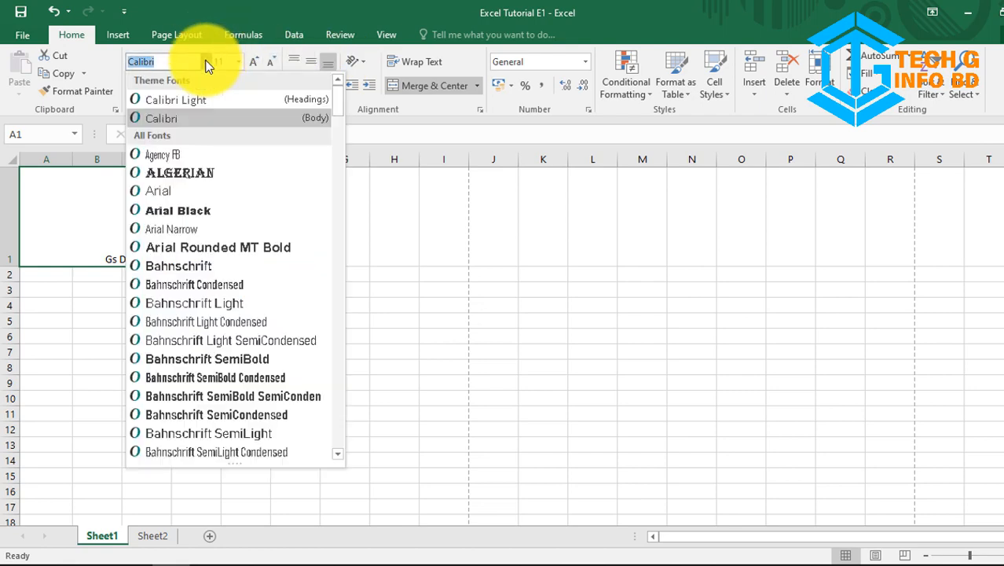
click(201, 169)
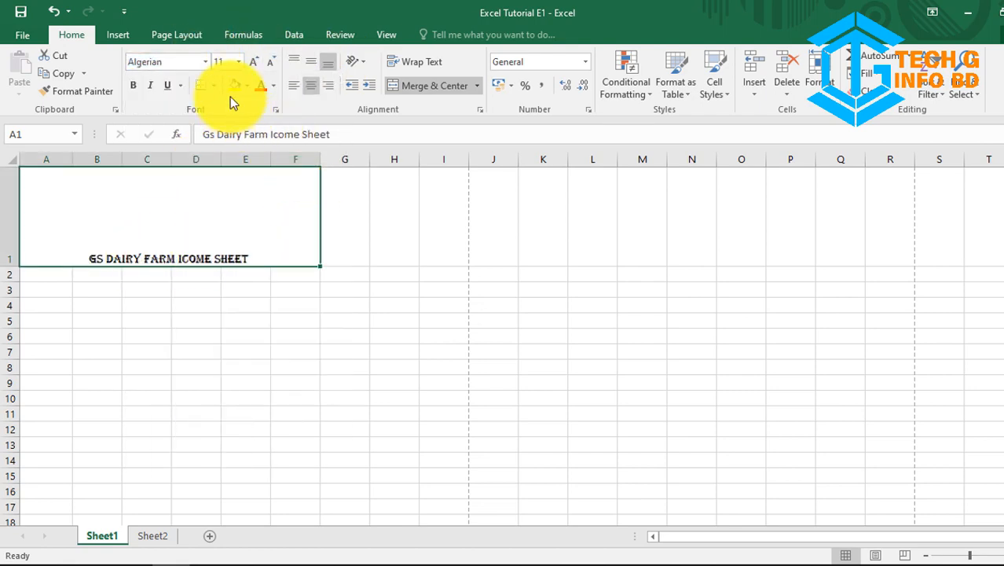
click(205, 61)
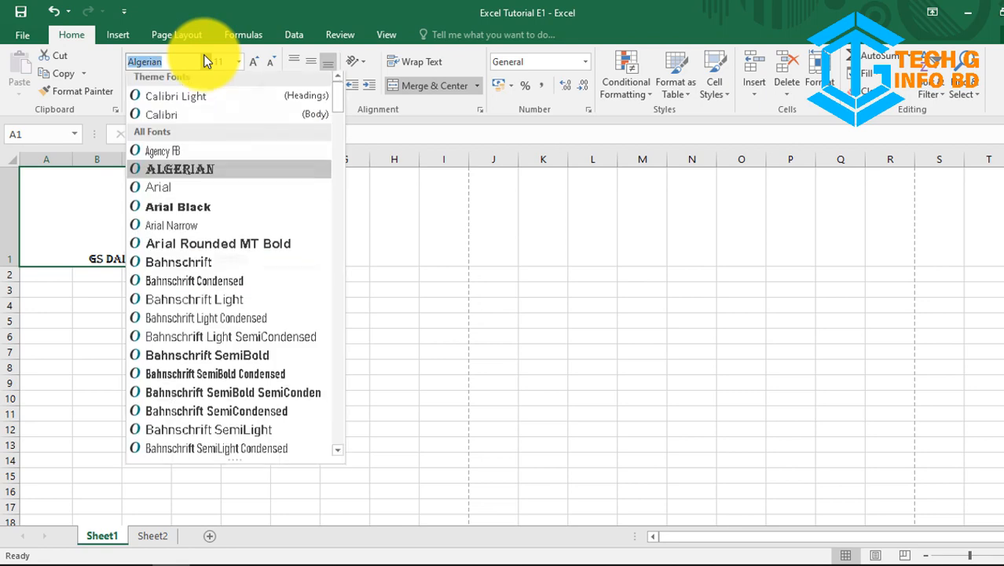
click(182, 185)
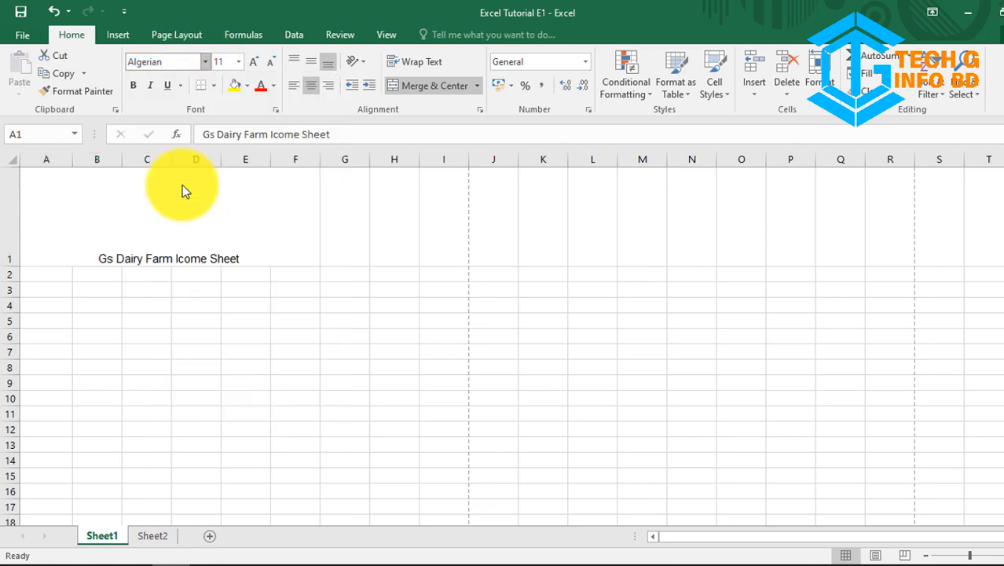
click(238, 61)
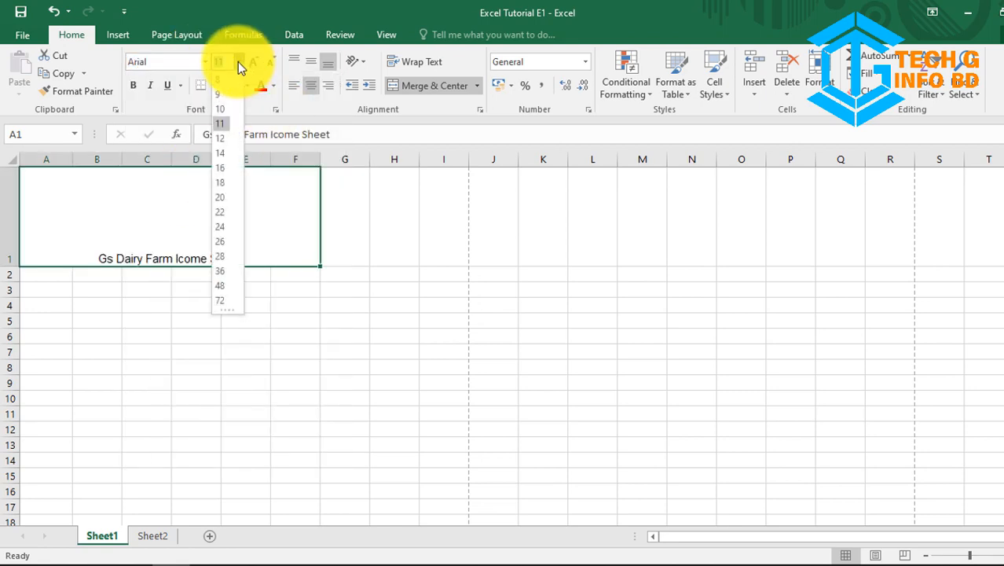
click(222, 137)
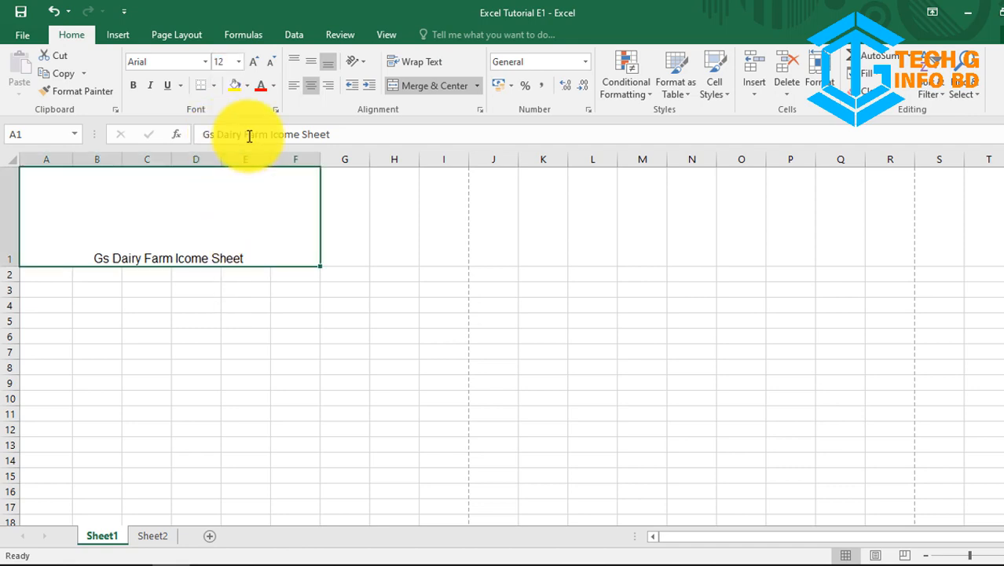
click(238, 62)
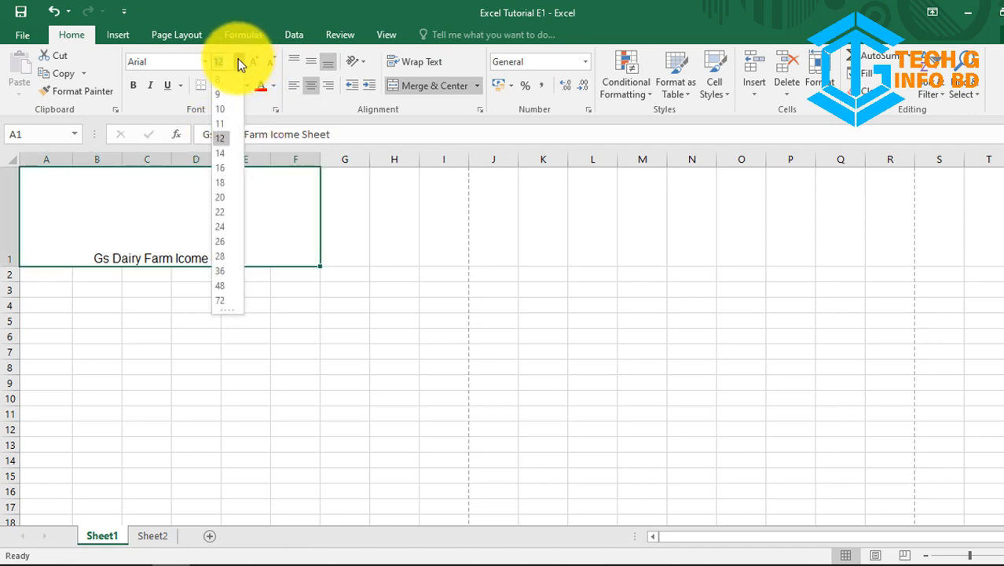
click(220, 196)
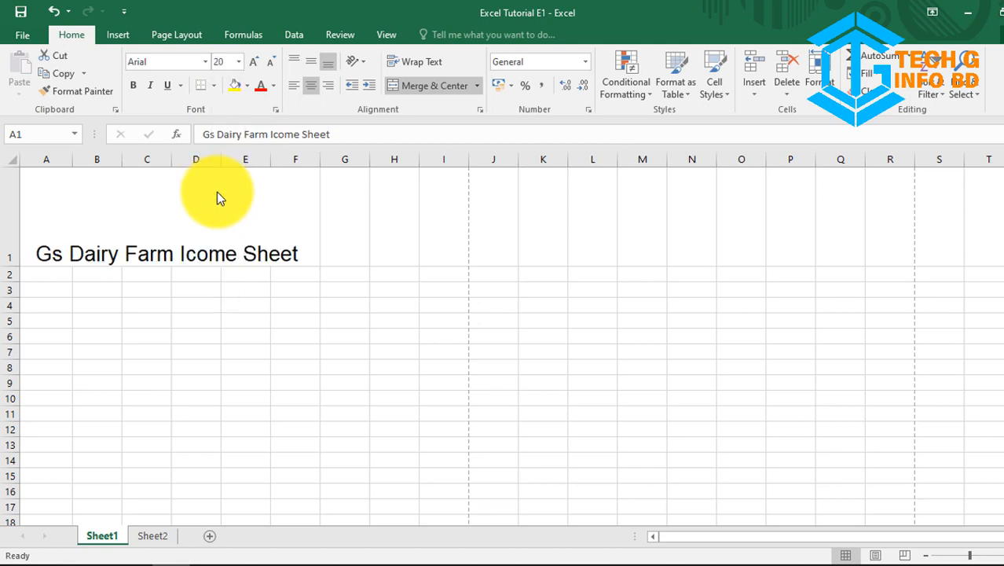
click(134, 87)
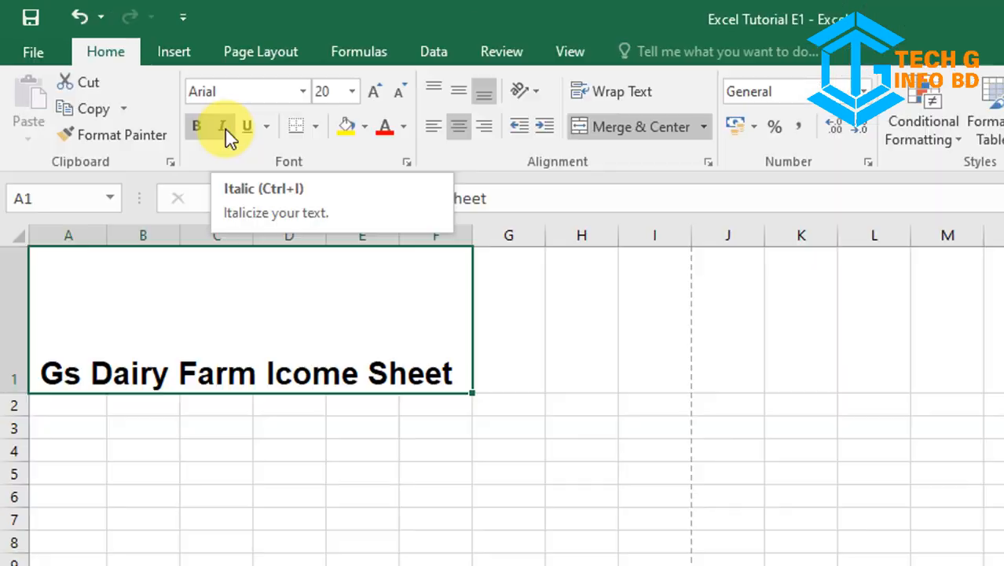
Step: Italicise the title and middle-align it vertically in row 1, leaving it without any underline
click(154, 88)
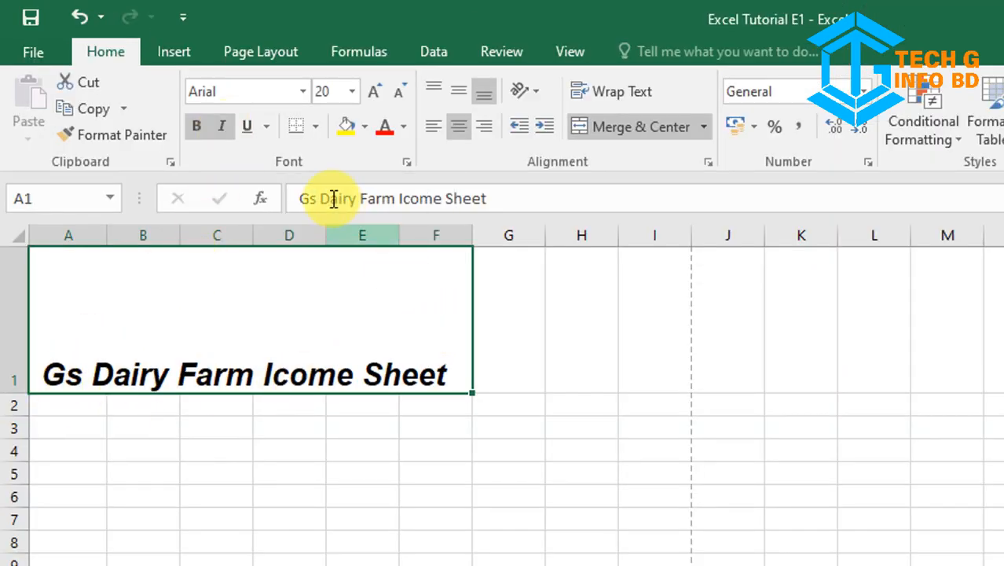
click(242, 132)
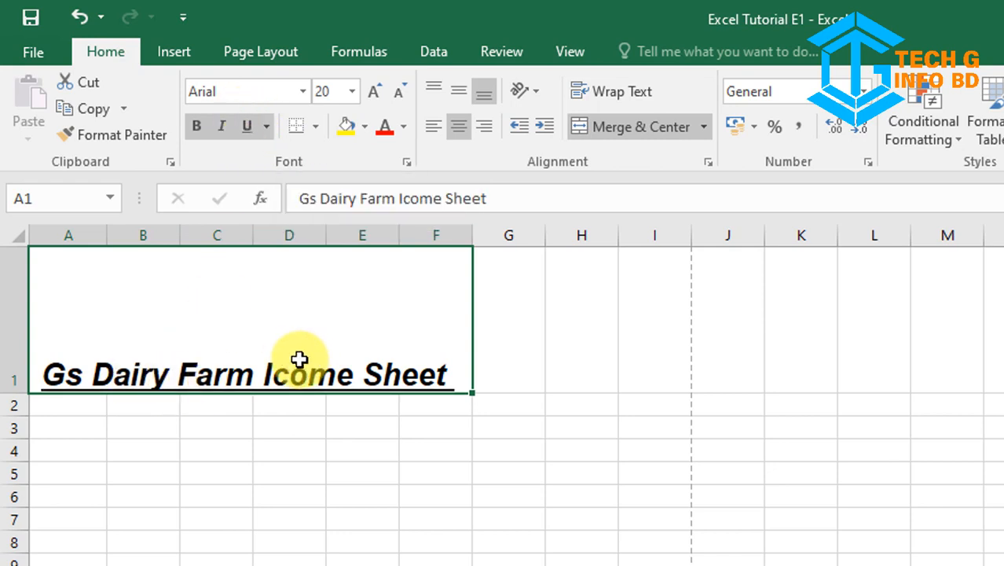
click(461, 81)
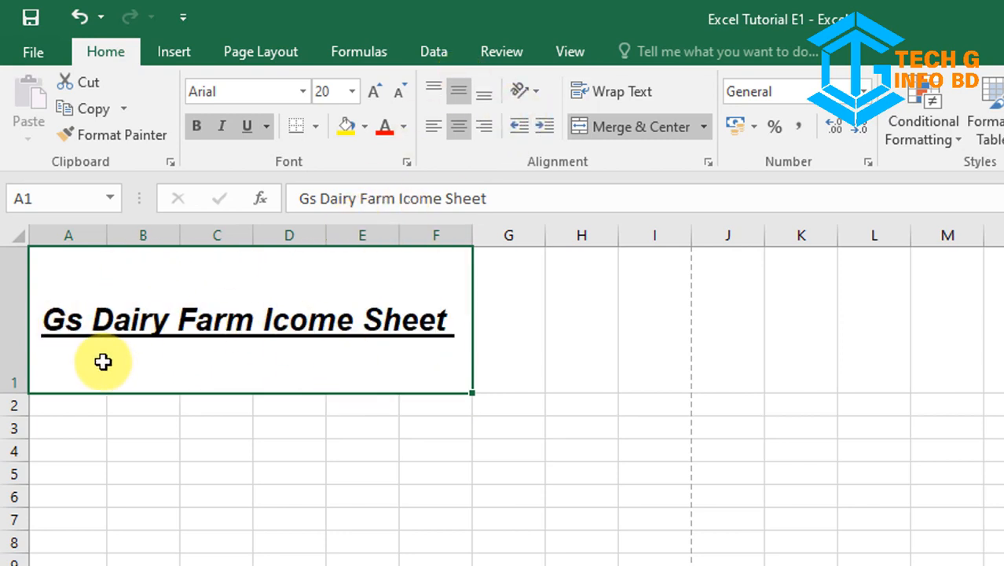
click(268, 127)
click(266, 180)
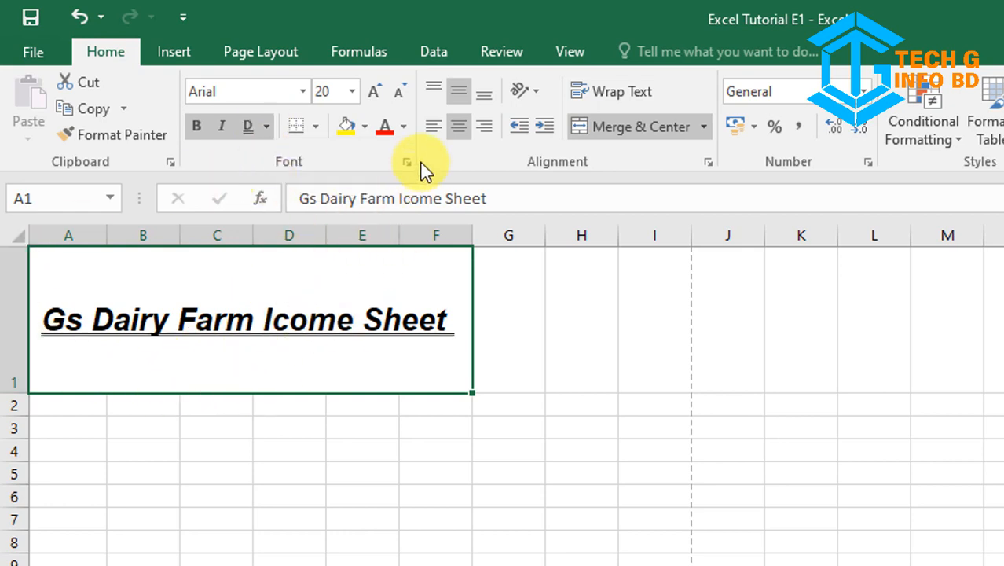
click(246, 120)
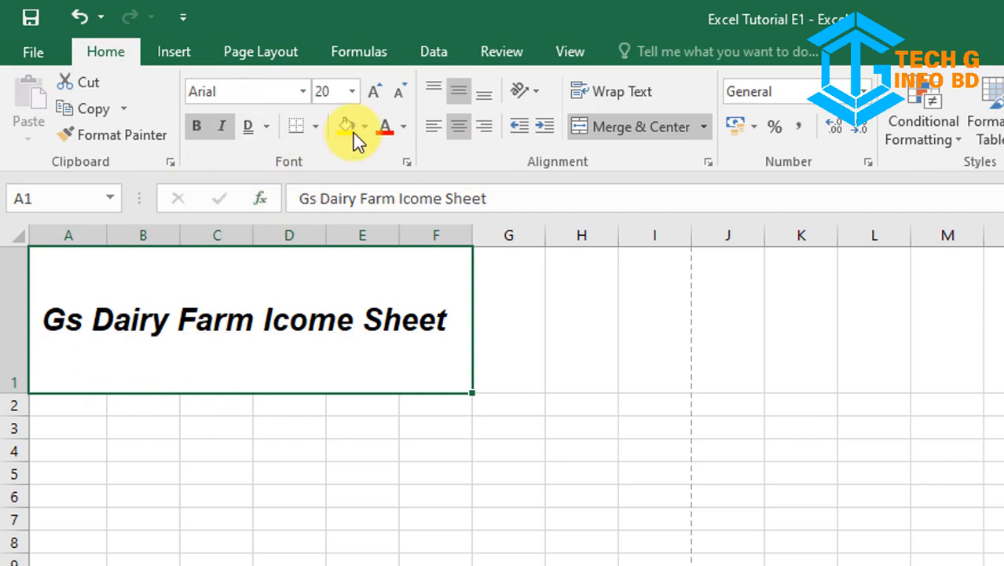